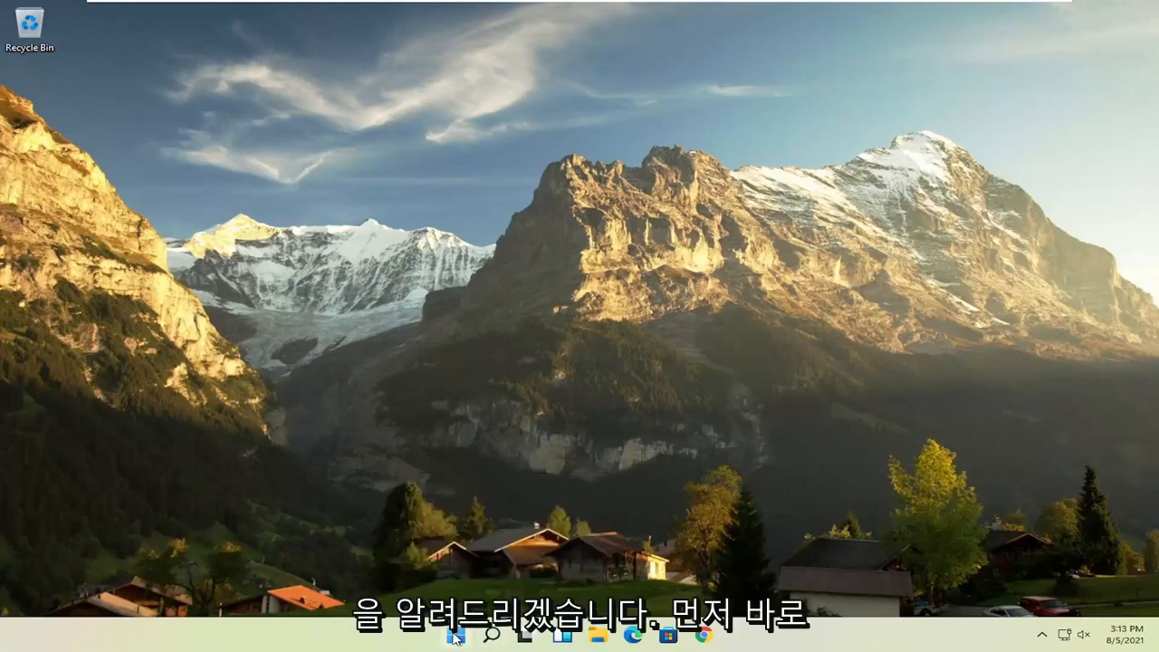
# - Disable Microsoft OneDrive from launching at startup in Task Manager and close Task Manager
pyautogui.rightClick(455, 636)
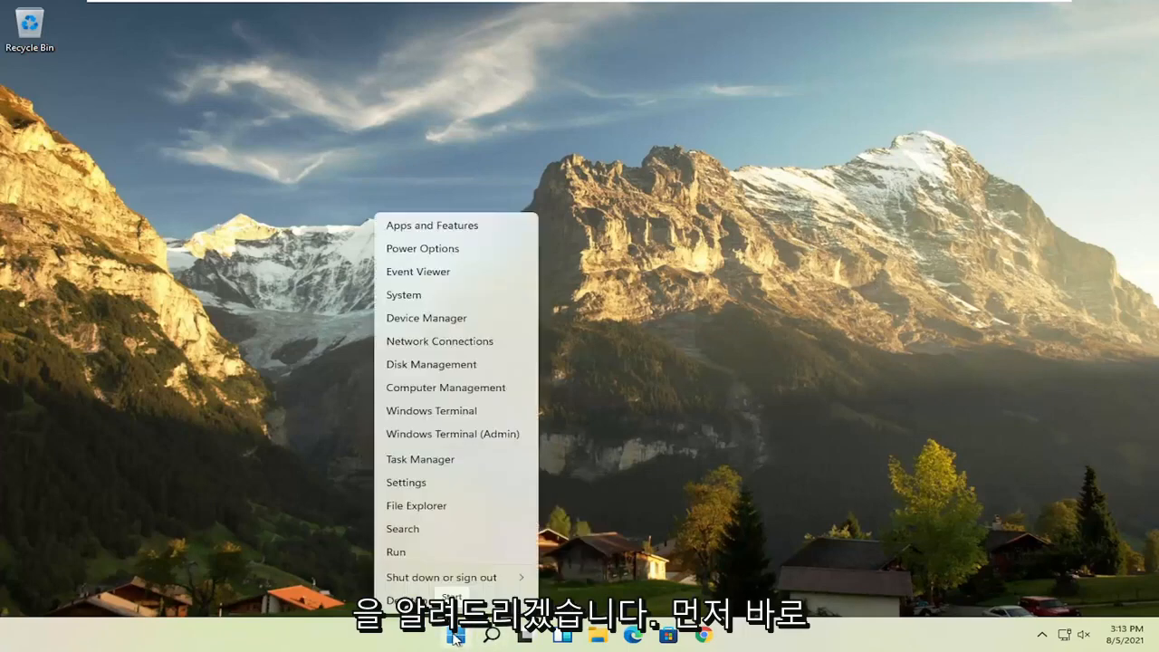
pyautogui.click(425, 460)
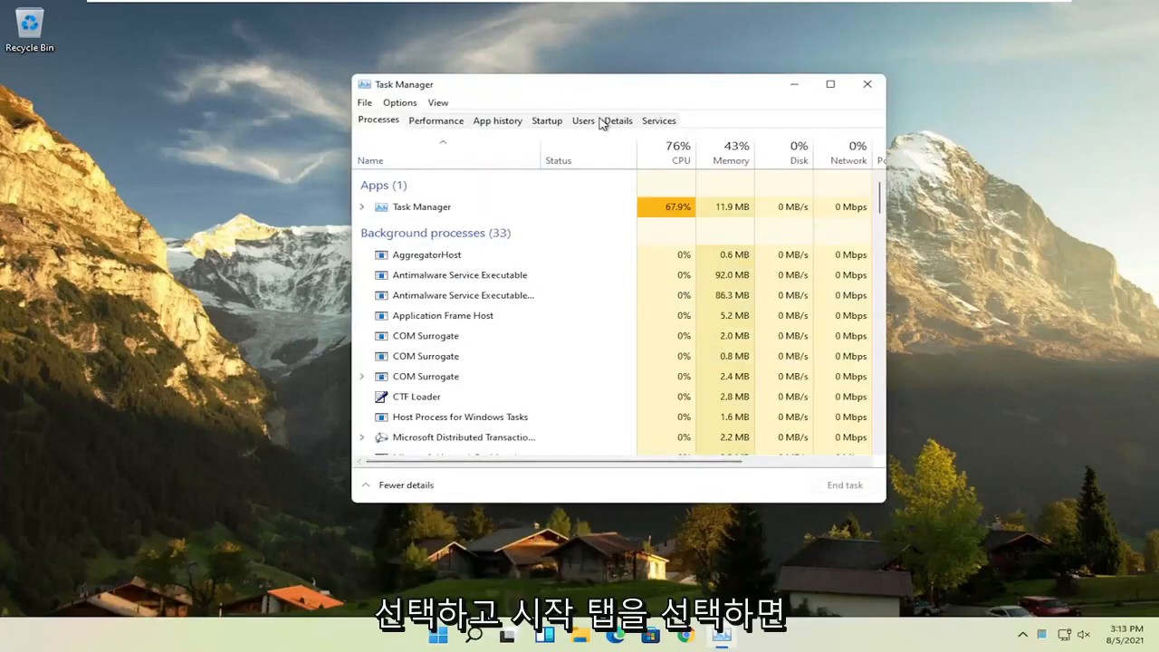
pyautogui.click(546, 121)
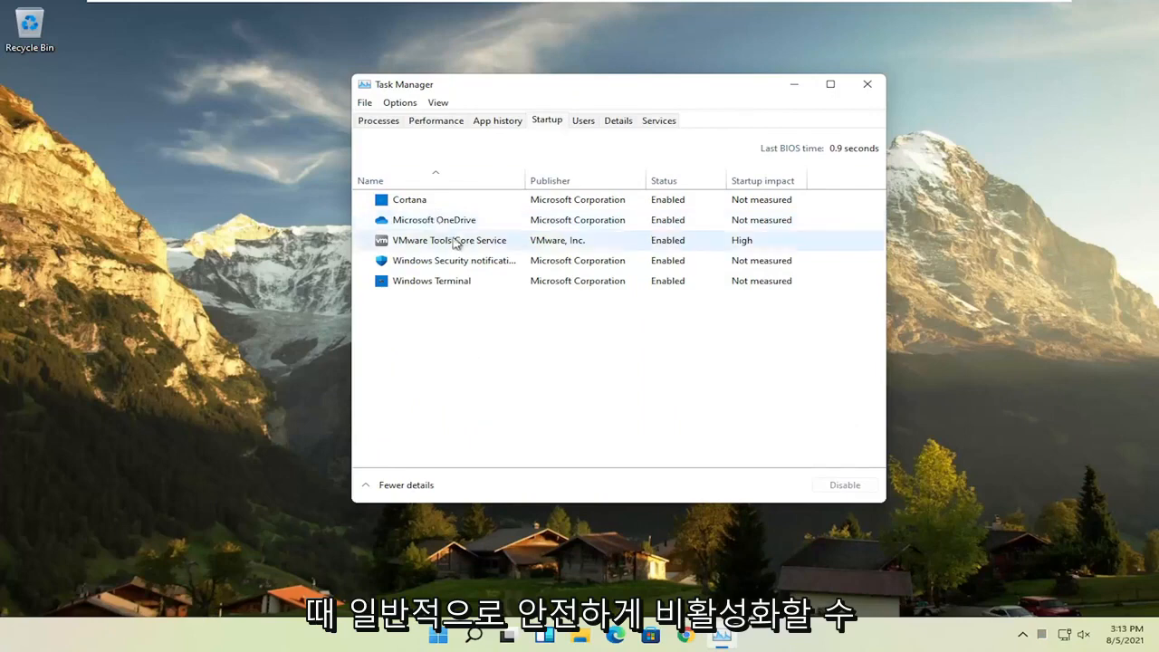
pyautogui.click(440, 226)
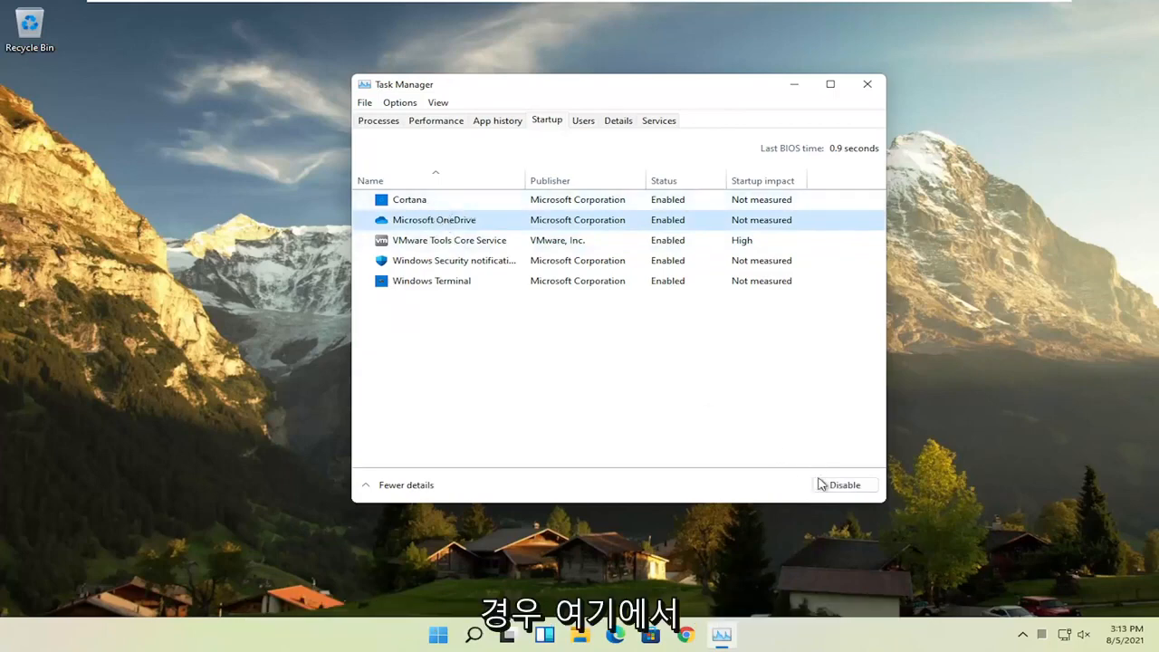
pyautogui.click(844, 485)
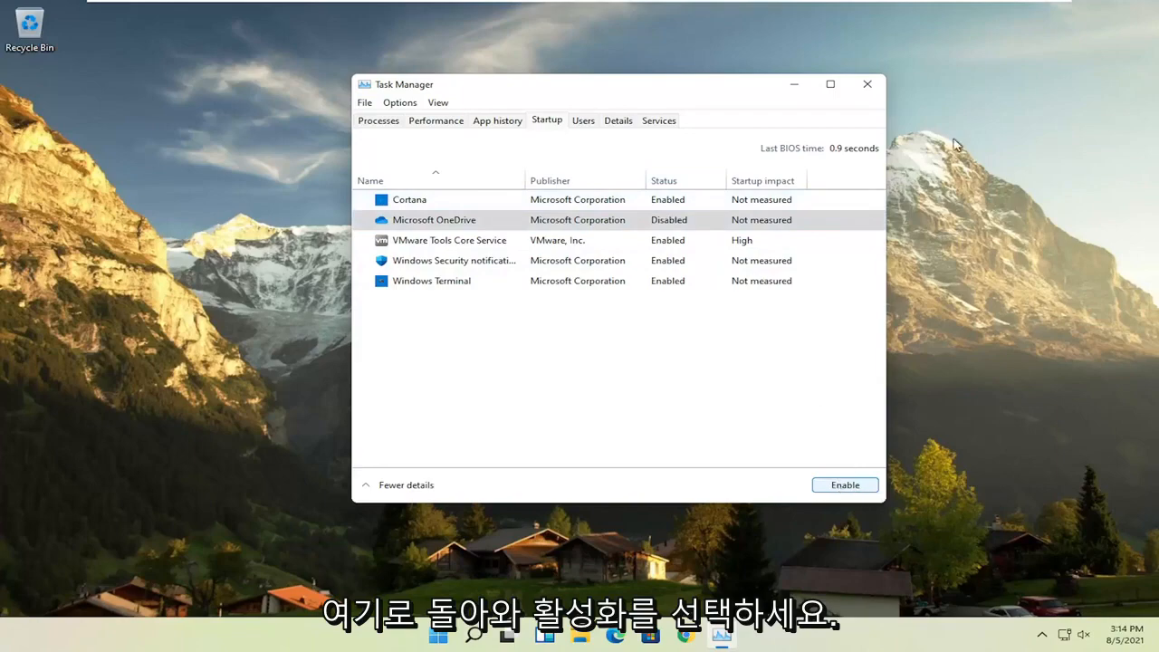
pyautogui.click(865, 85)
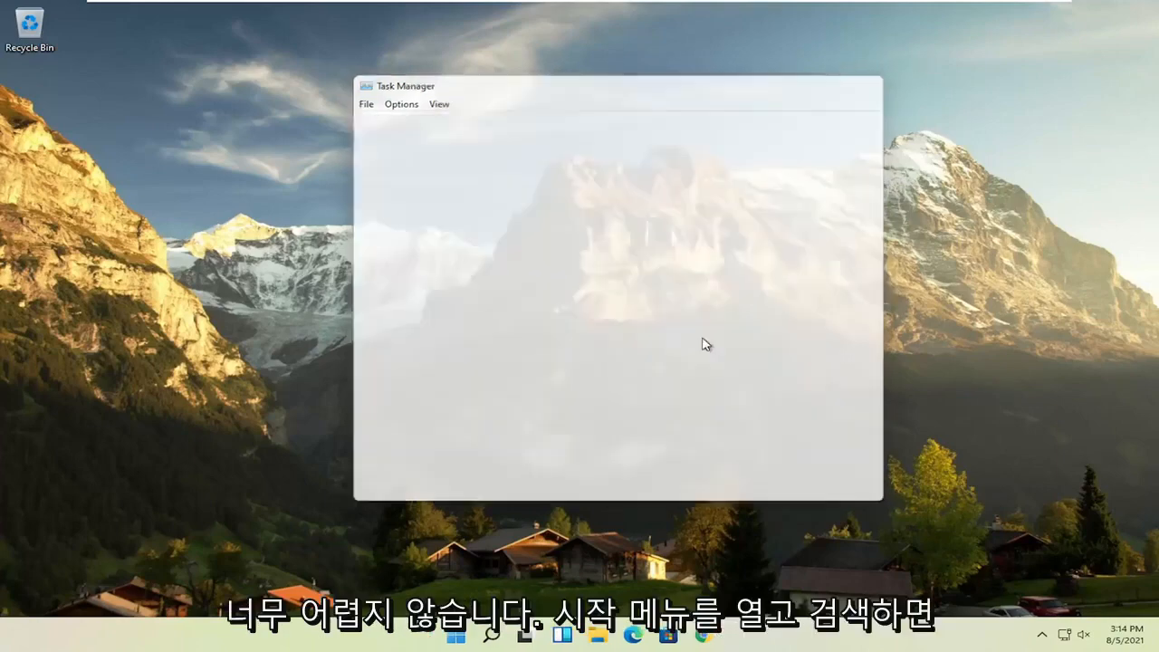
# - Search for "apps" and open Apps & features, view the uninstall option for CCleaner, and close Settings
pyautogui.click(488, 636)
pyautogui.write('apps')
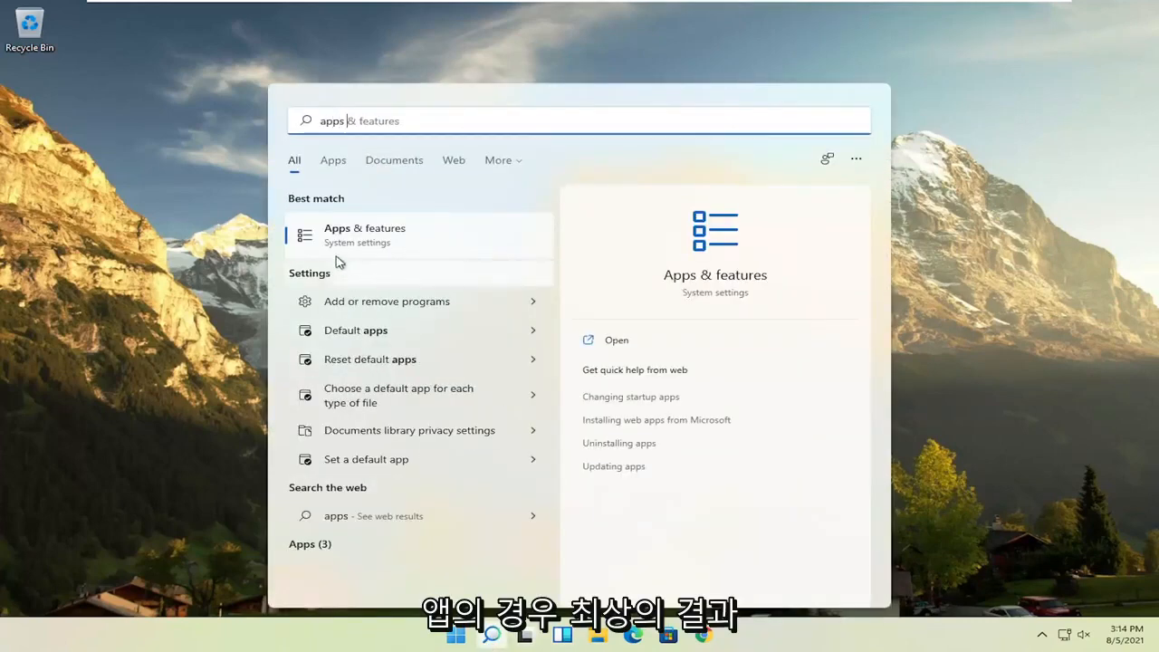
pyautogui.click(355, 233)
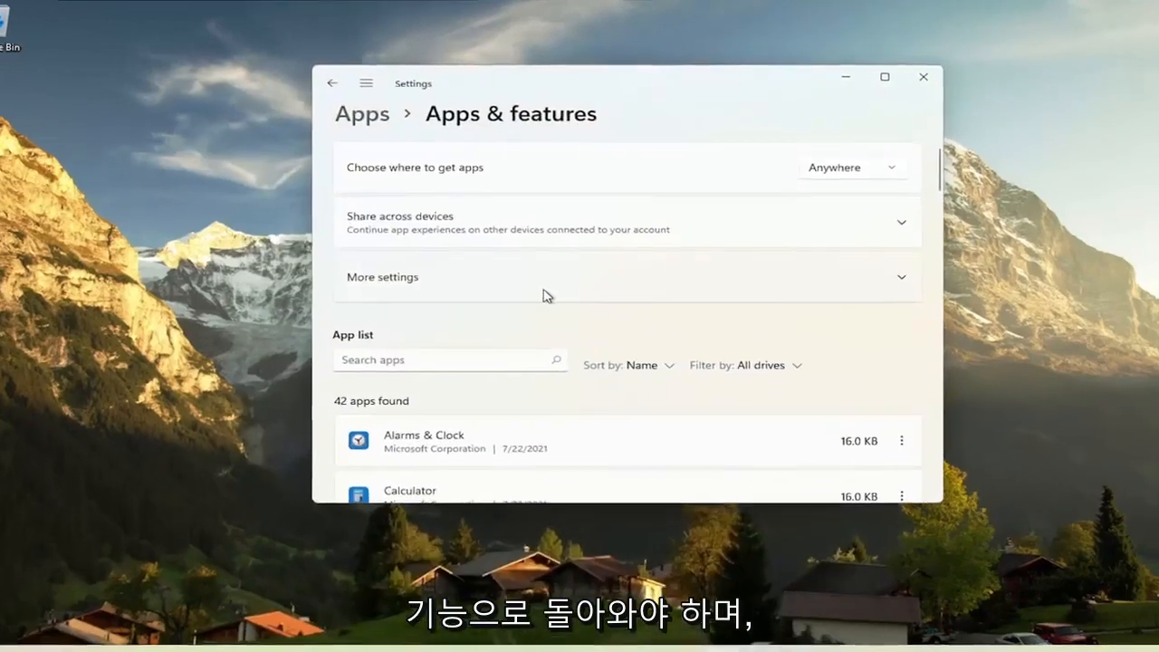
pyautogui.scroll(-3, 546, 295)
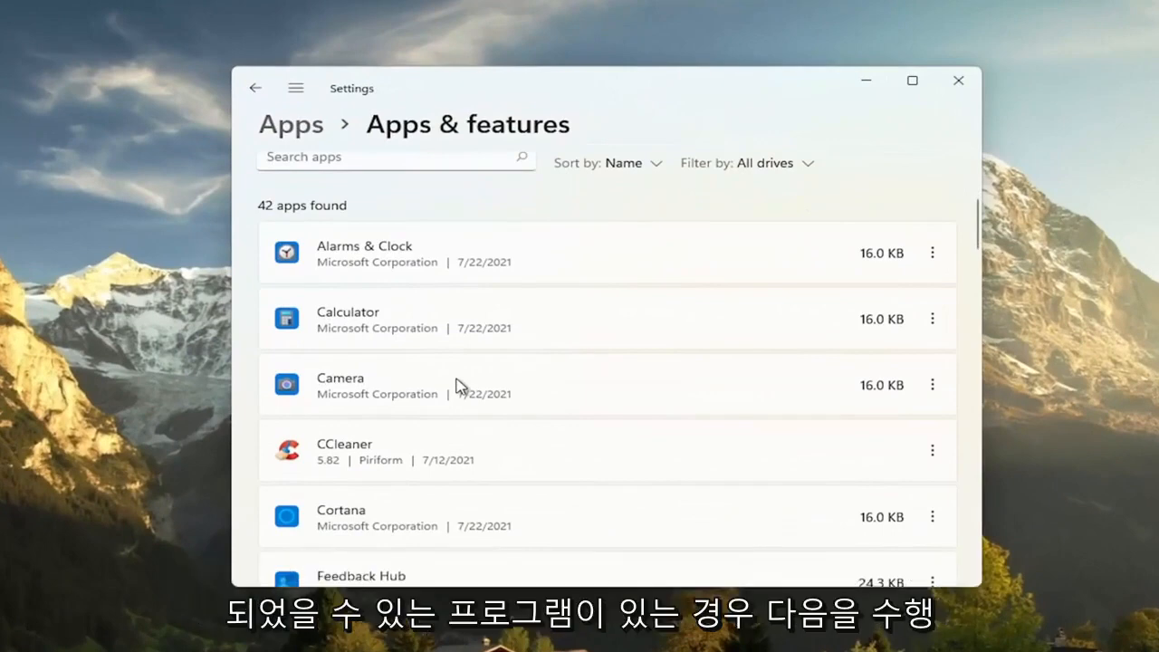
pyautogui.scroll(-1, 456, 384)
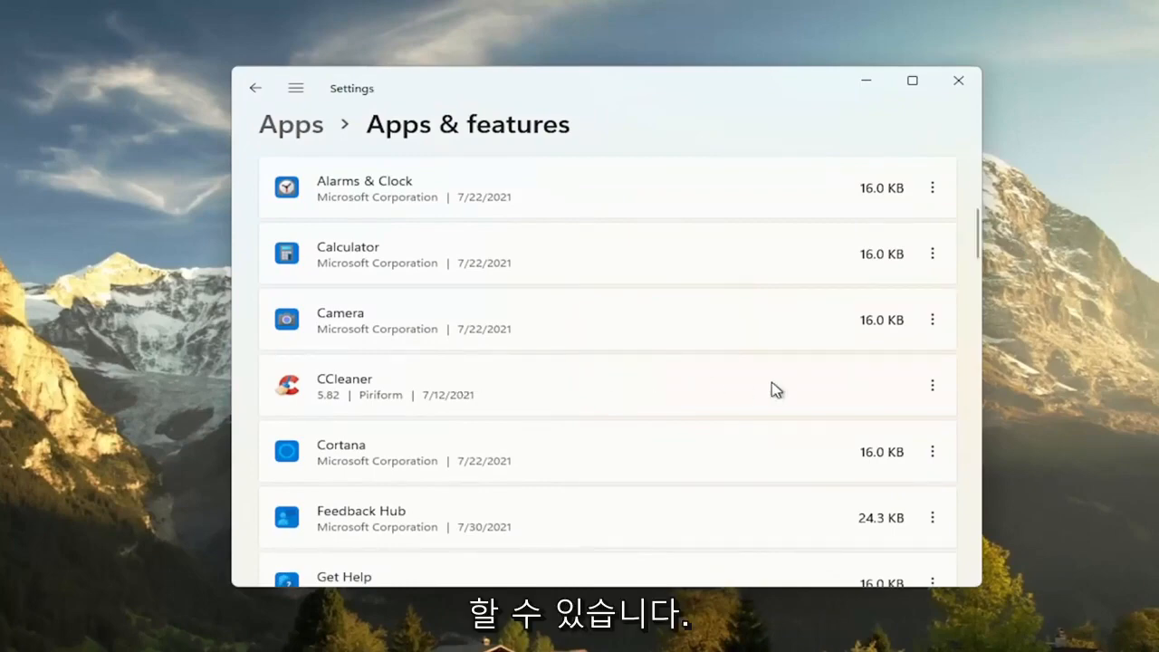
pyautogui.click(943, 385)
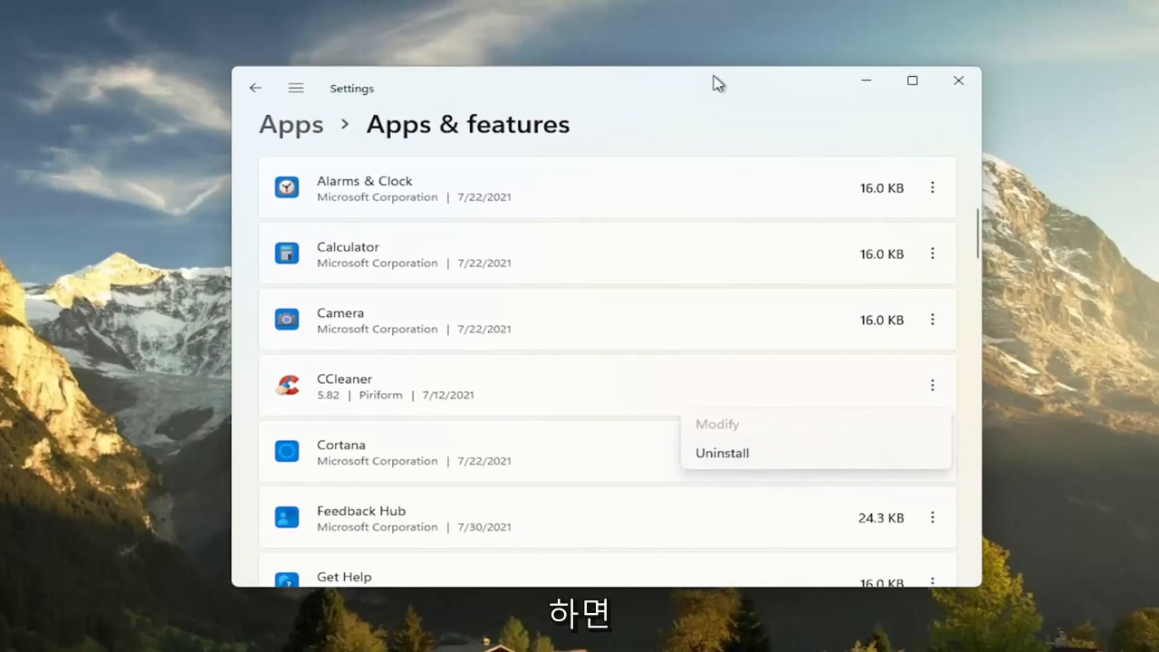
pyautogui.click(742, 92)
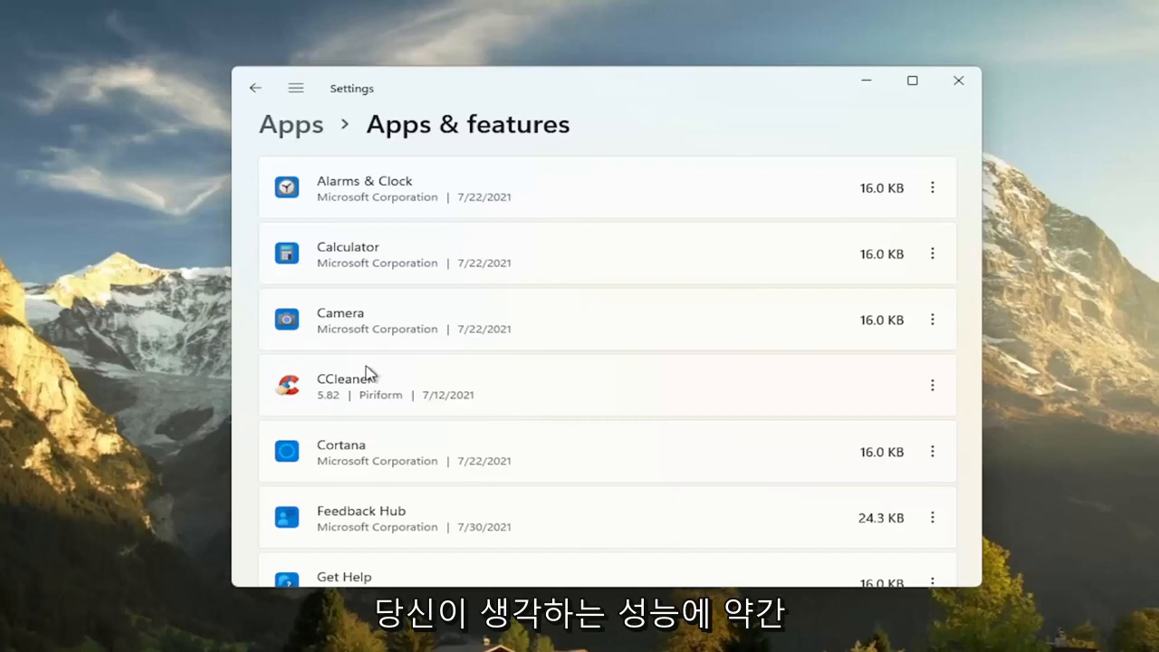
pyautogui.click(958, 80)
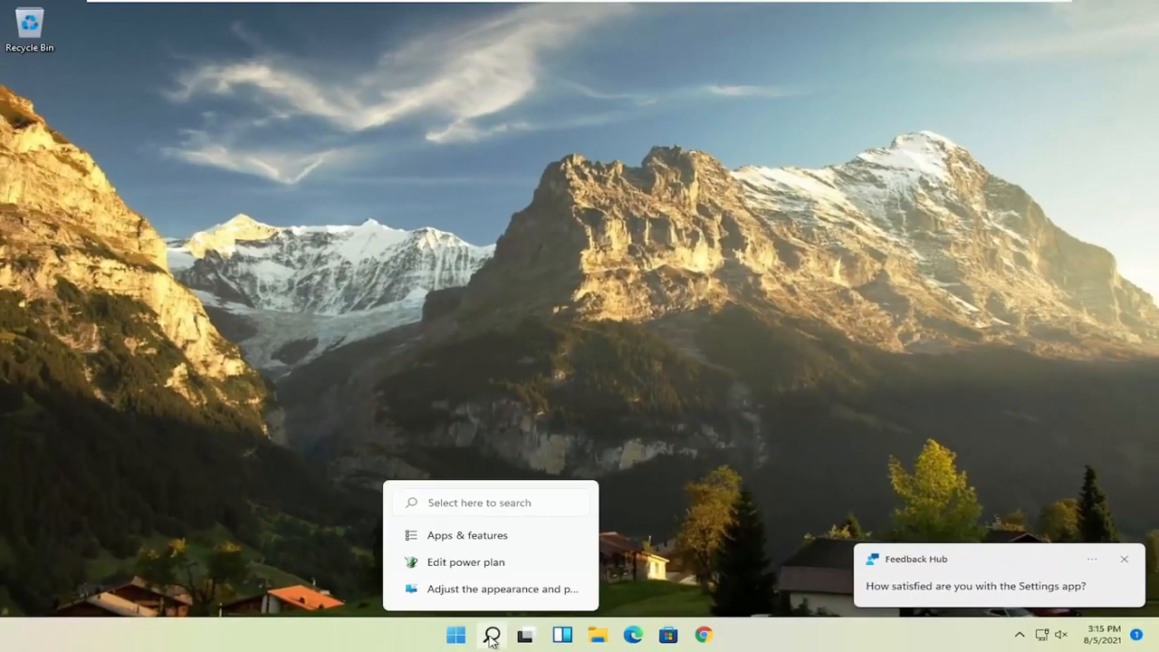
# - Search for "adjust", open the Windows appearance and performance settings, and apply Adjust for best performance
pyautogui.click(484, 648)
pyautogui.write('adjust')
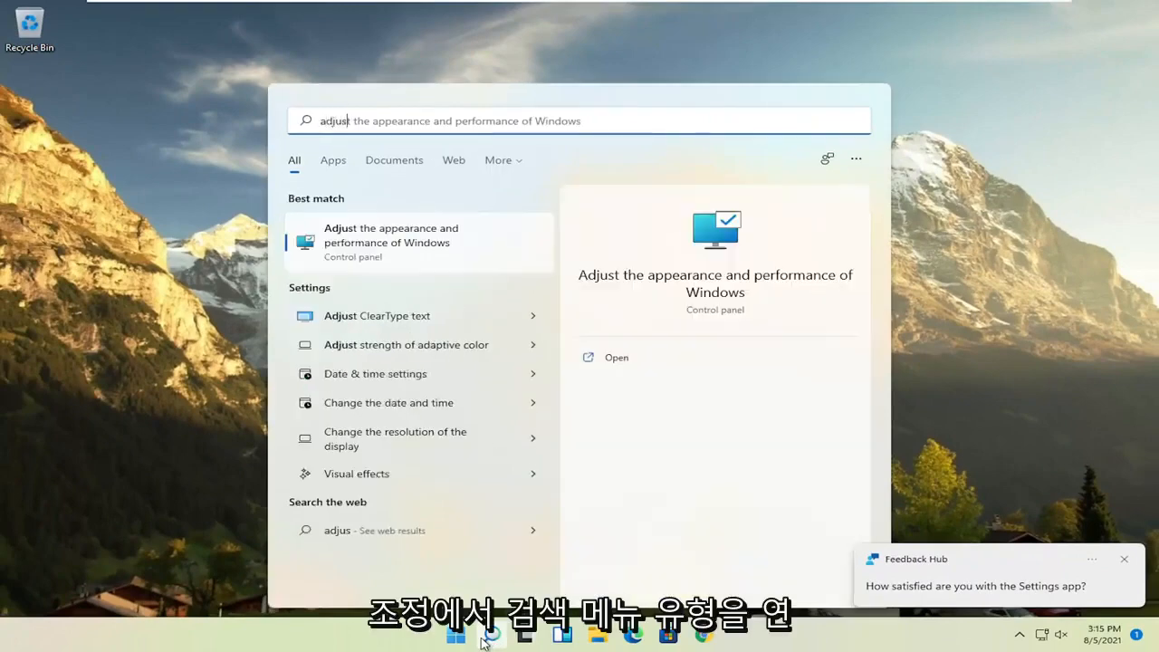
pyautogui.click(431, 241)
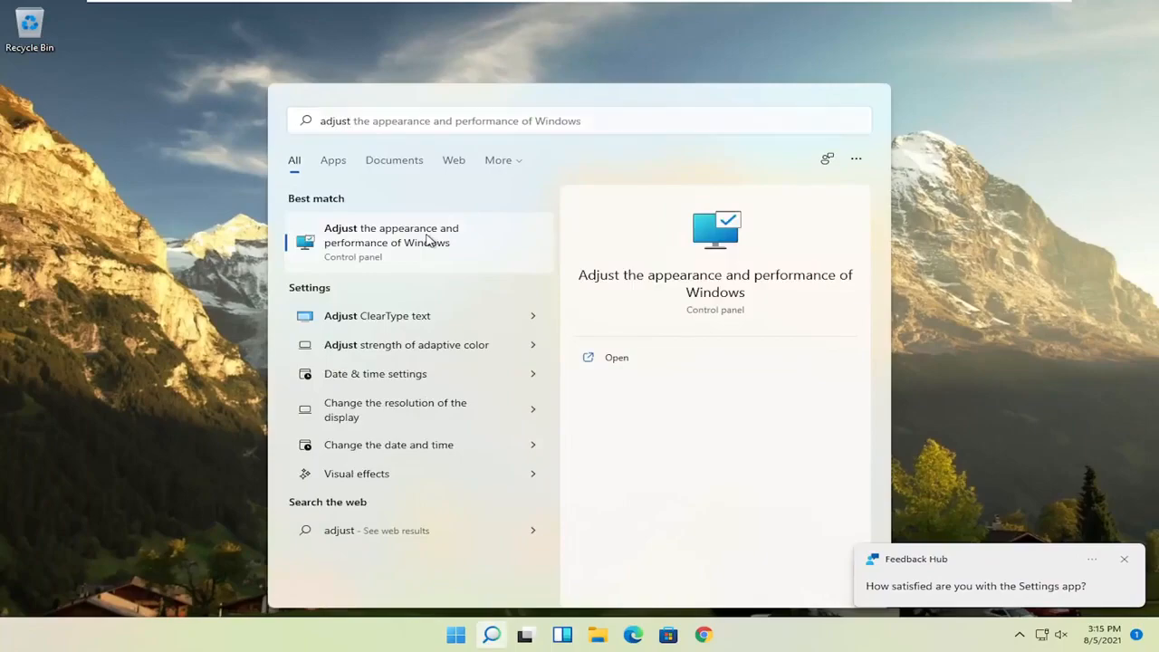
pyautogui.moveTo(255, 74); pyautogui.dragTo(496, 60)
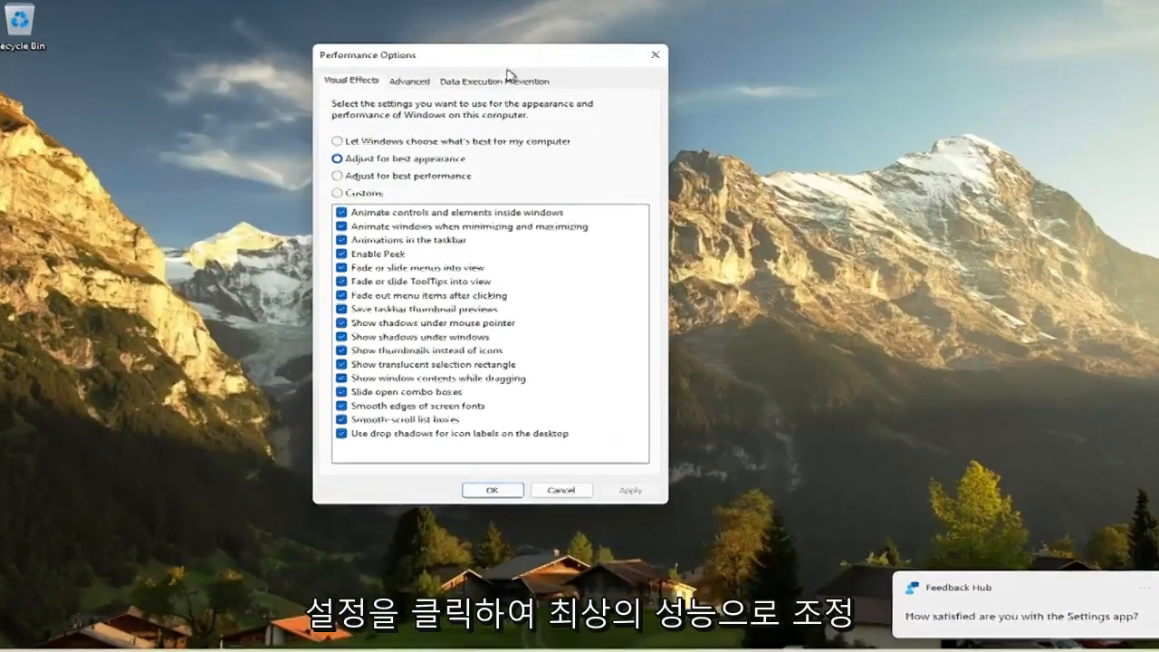
pyautogui.click(368, 170)
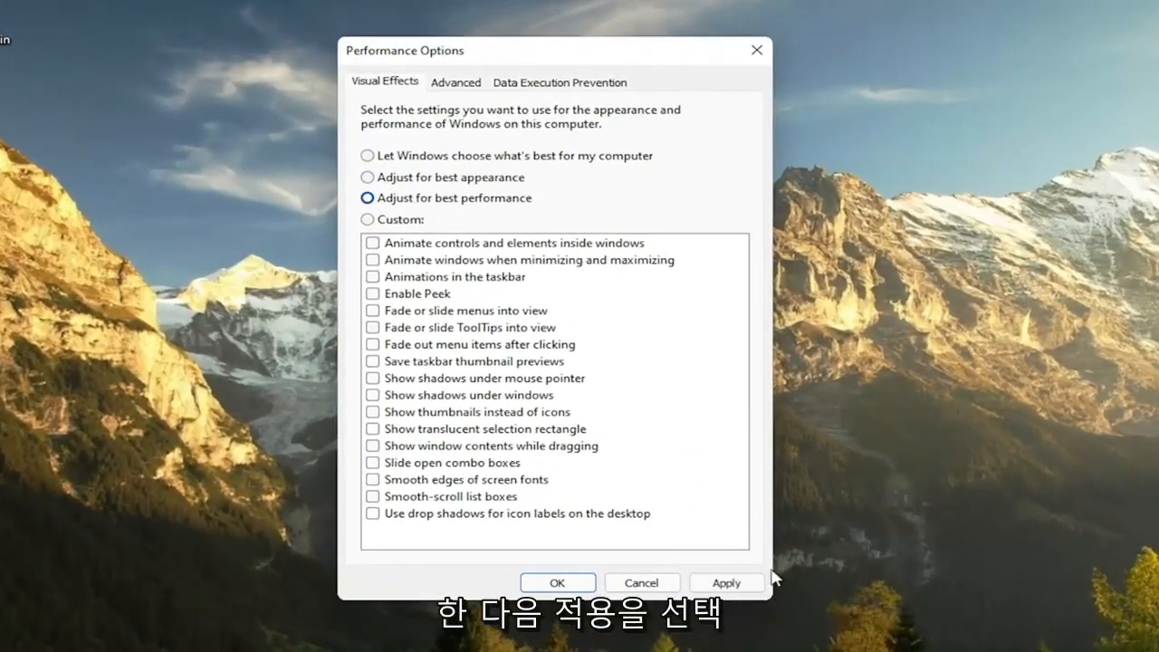
pyautogui.click(726, 582)
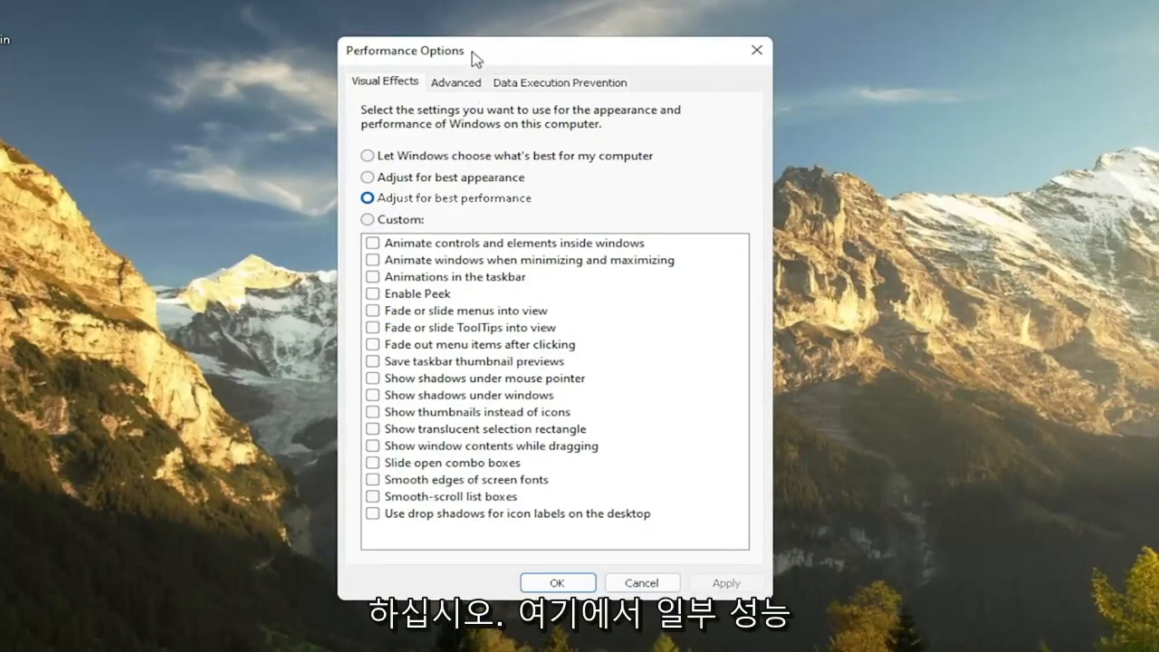
# - Check the reduced visual effects by moving the Performance Options window and by opening and closing the Calendar app
pyautogui.moveTo(474, 57); pyautogui.dragTo(535, 54)
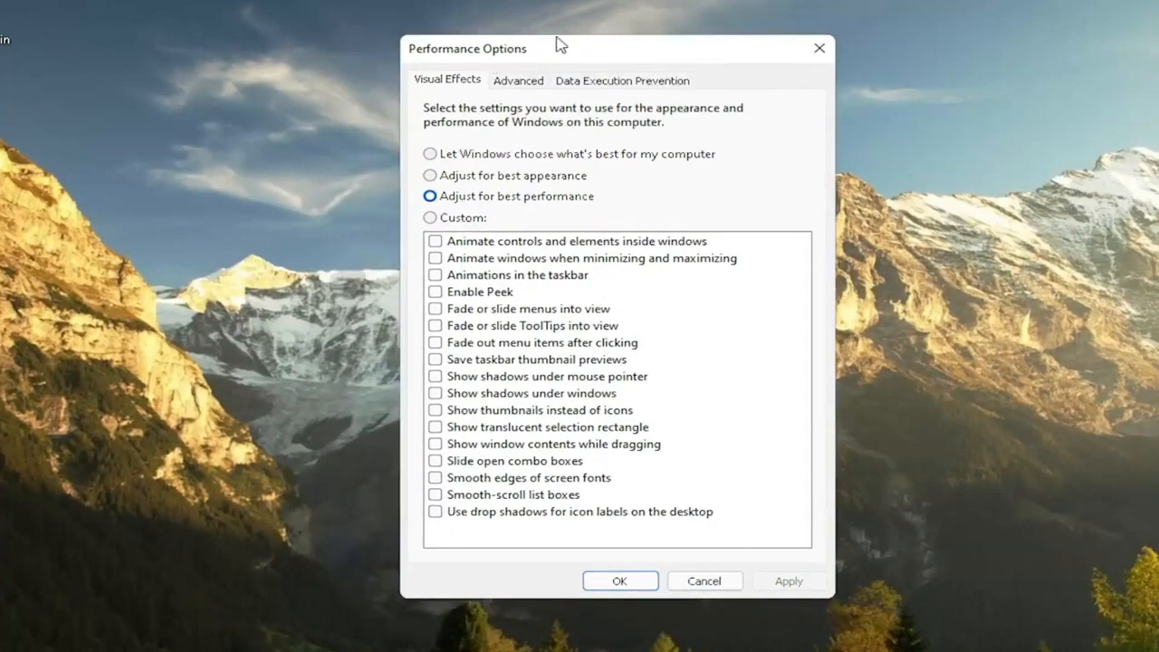
pyautogui.moveTo(607, 57); pyautogui.dragTo(637, 67)
pyautogui.press('super')
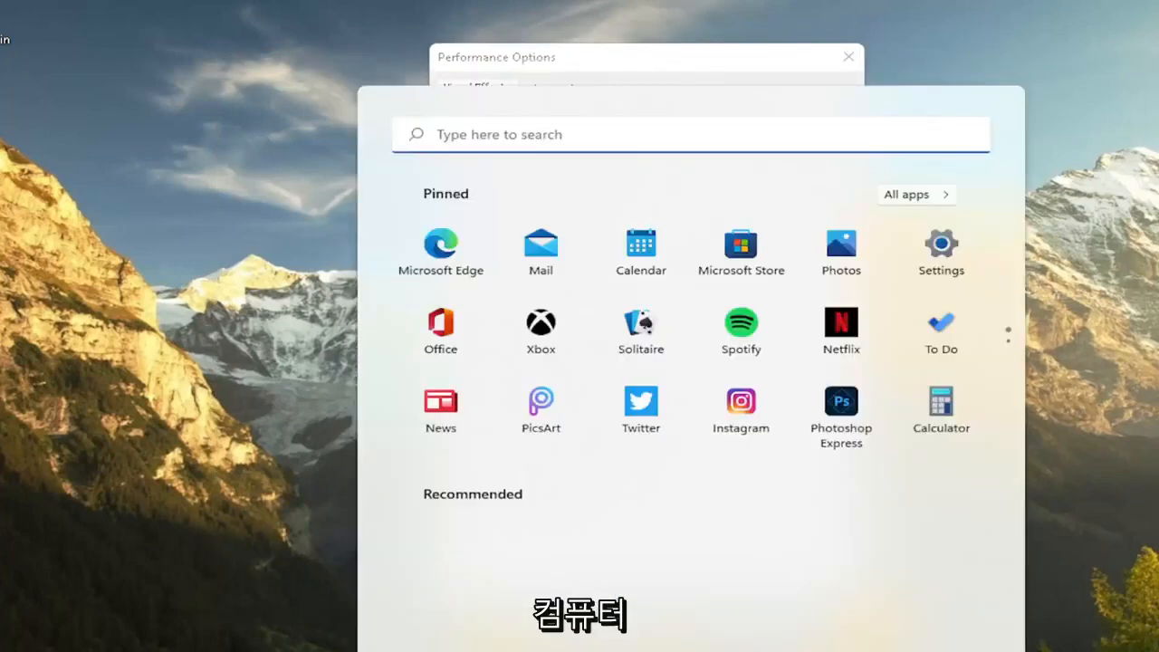
pyautogui.click(641, 245)
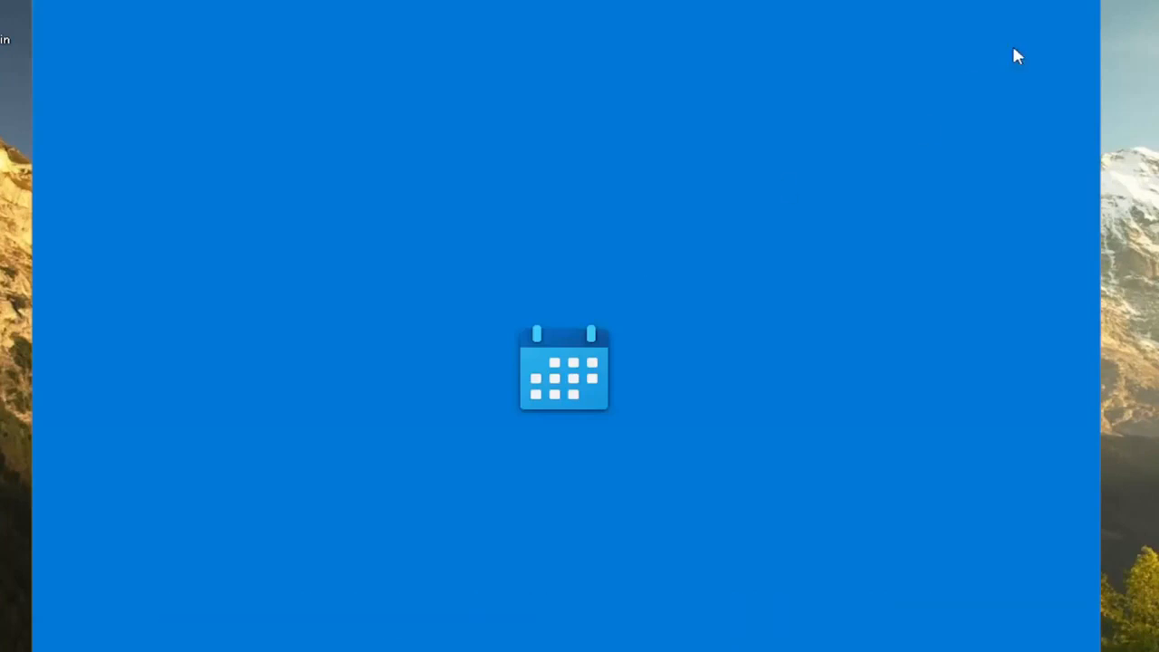
pyautogui.click(1077, 7)
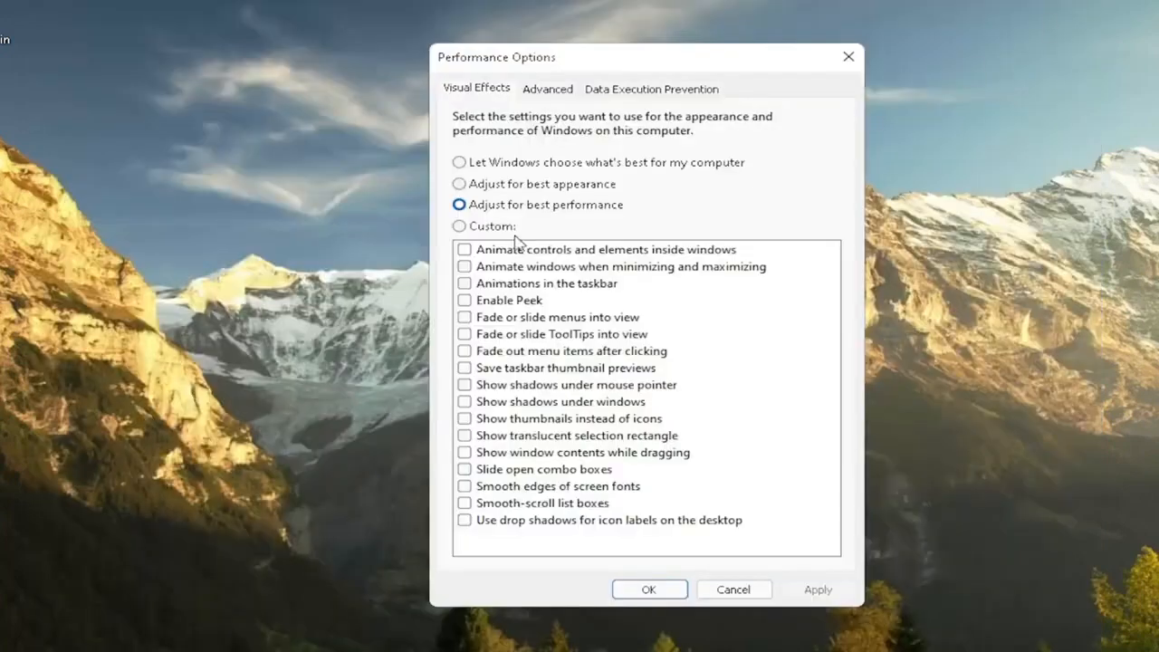
pyautogui.click(465, 418)
pyautogui.click(463, 352)
pyautogui.click(466, 418)
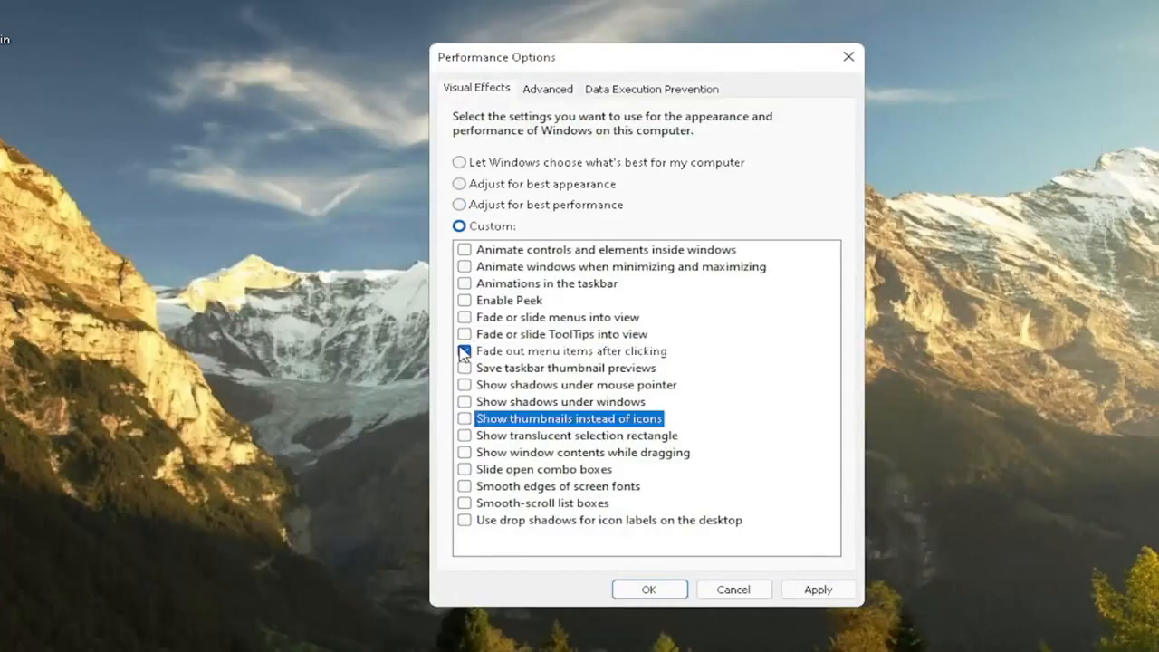
pyautogui.click(464, 351)
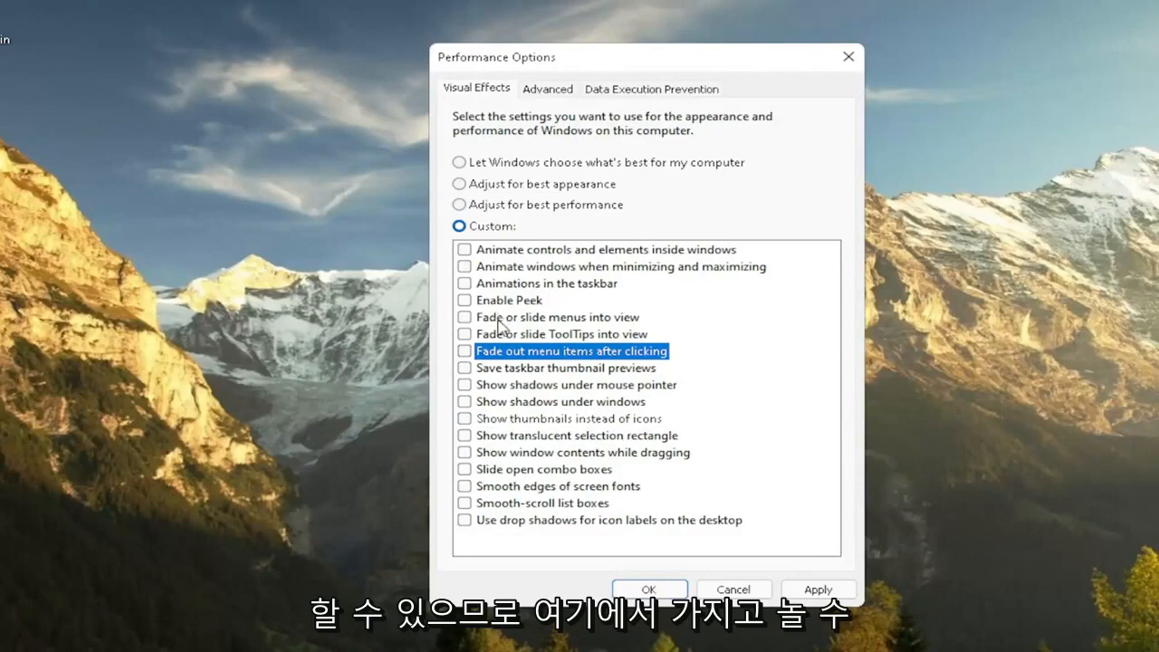
# - Enable Show window contents while dragging in the visual effects, apply it, and close Performance Options
pyautogui.moveTo(747, 54); pyautogui.dragTo(719, 60)
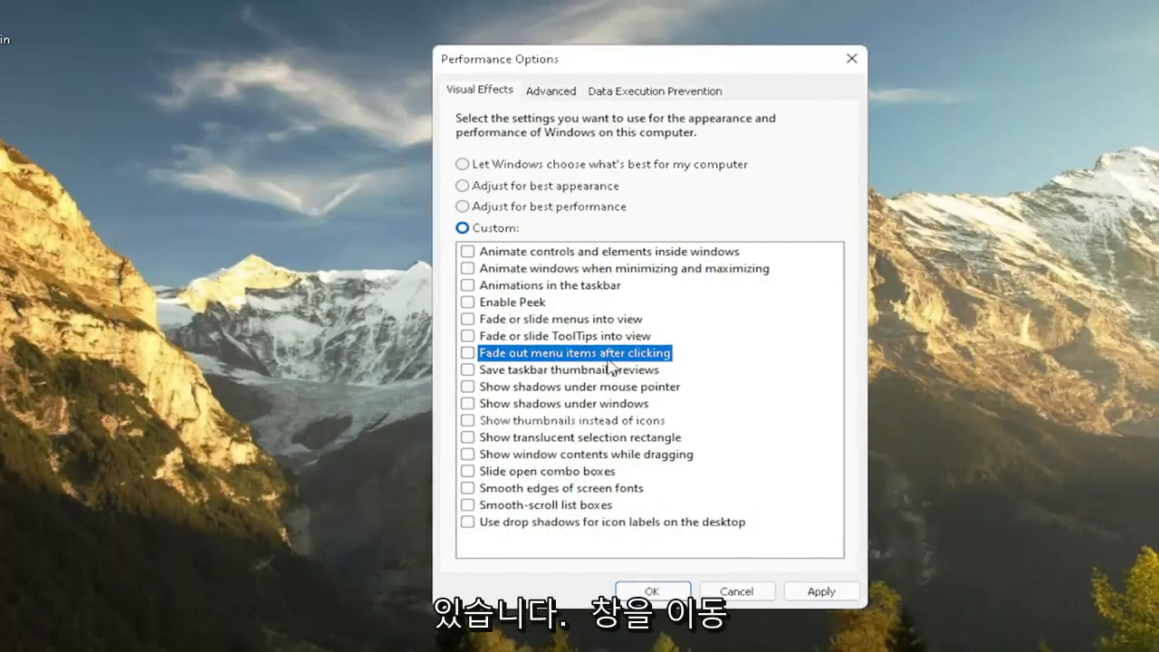
pyautogui.click(509, 454)
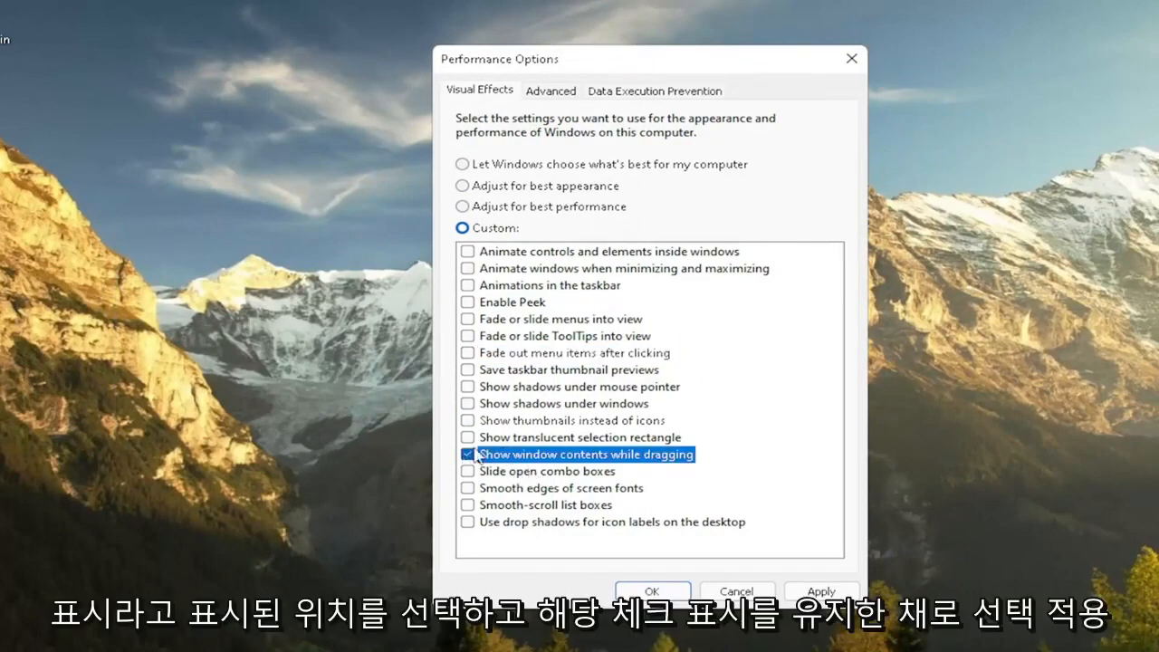
pyautogui.click(817, 591)
pyautogui.moveTo(650, 71)
pyautogui.mouseDown()
pyautogui.moveTo(589, 70)
pyautogui.moveTo(517, 107)
pyautogui.moveTo(687, 63)
pyautogui.moveTo(651, 68)
pyautogui.mouseUp()
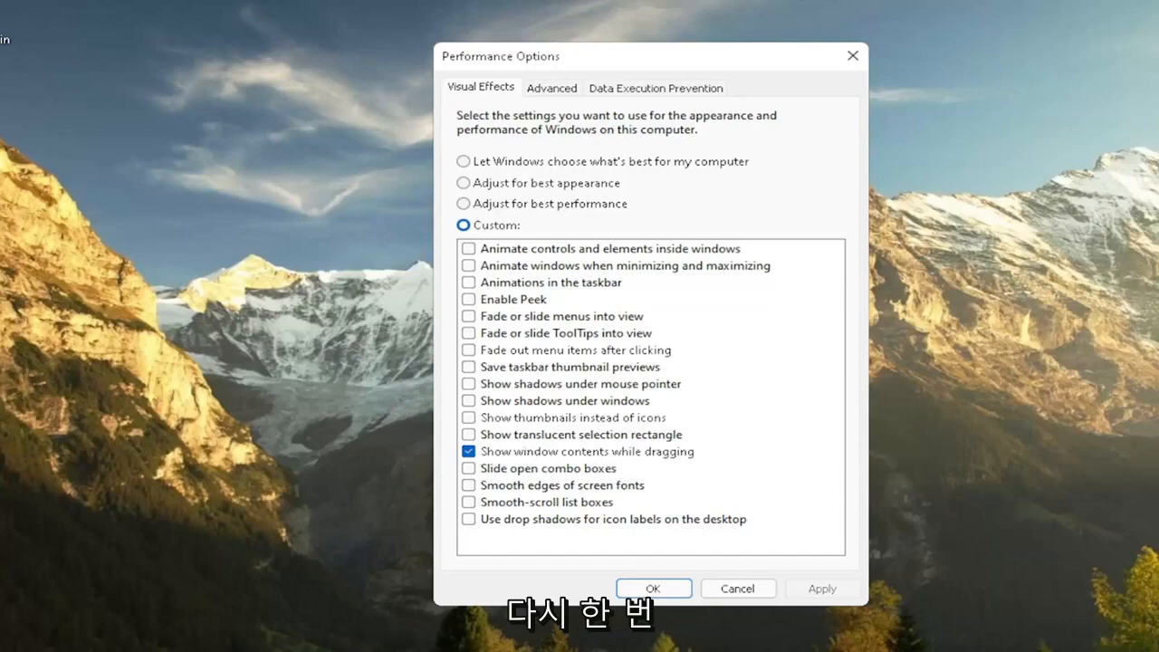
pyautogui.click(851, 57)
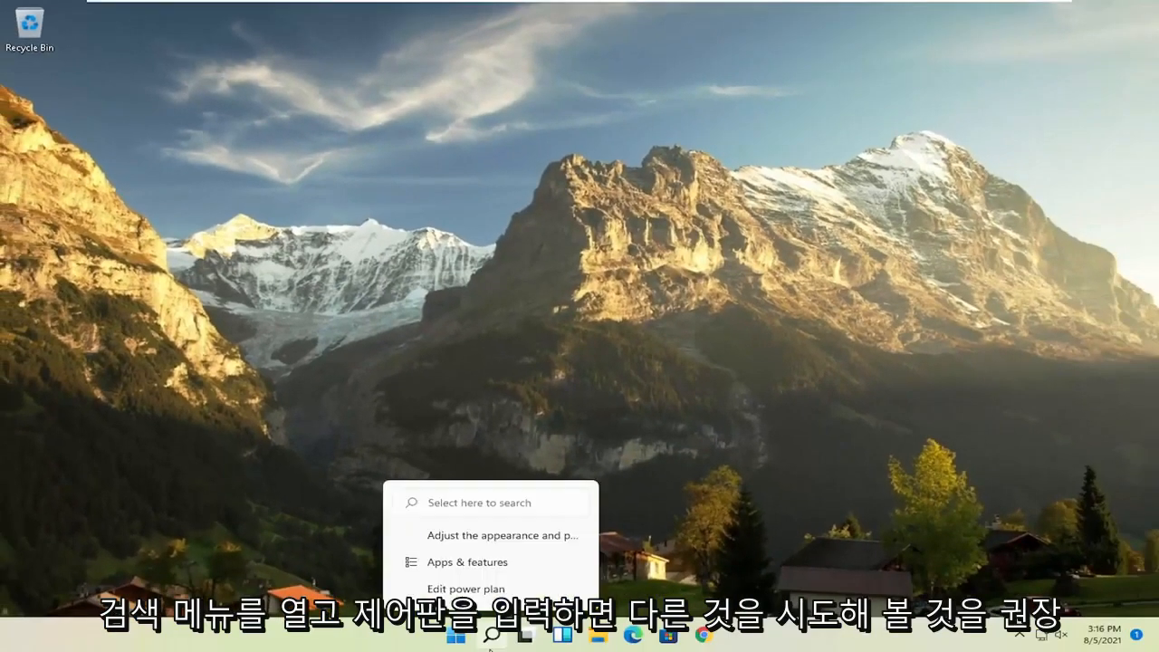
# - Open Control Panel in Large icons view, go to Power Options, and show the additional power plans
pyautogui.click(491, 644)
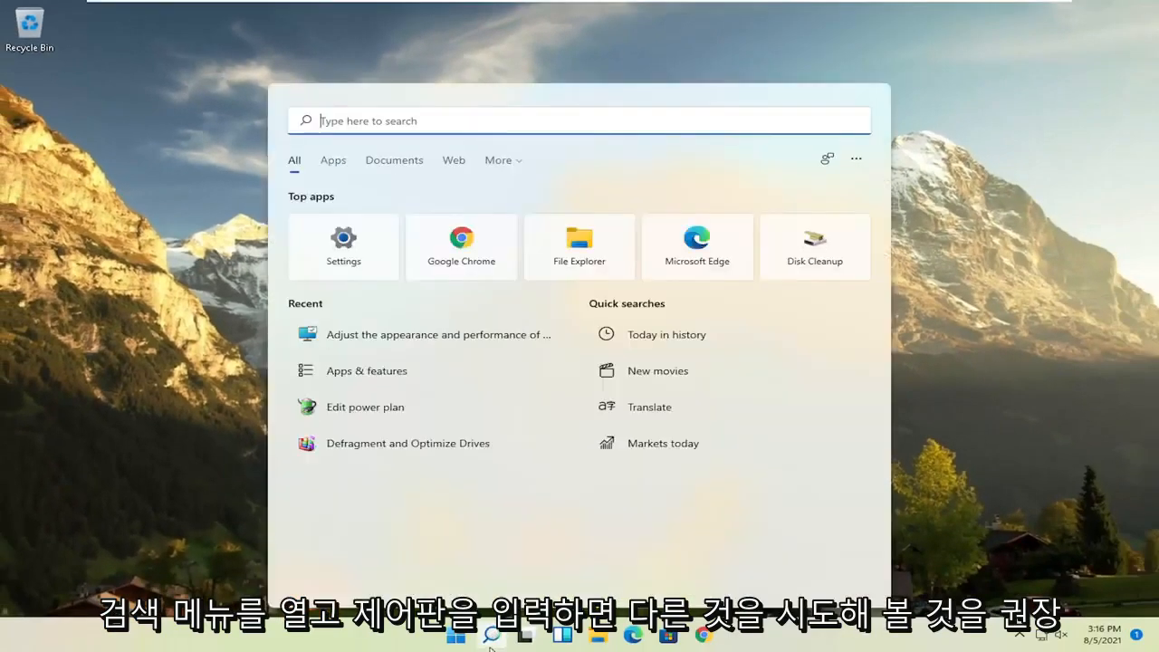
pyautogui.write('control')
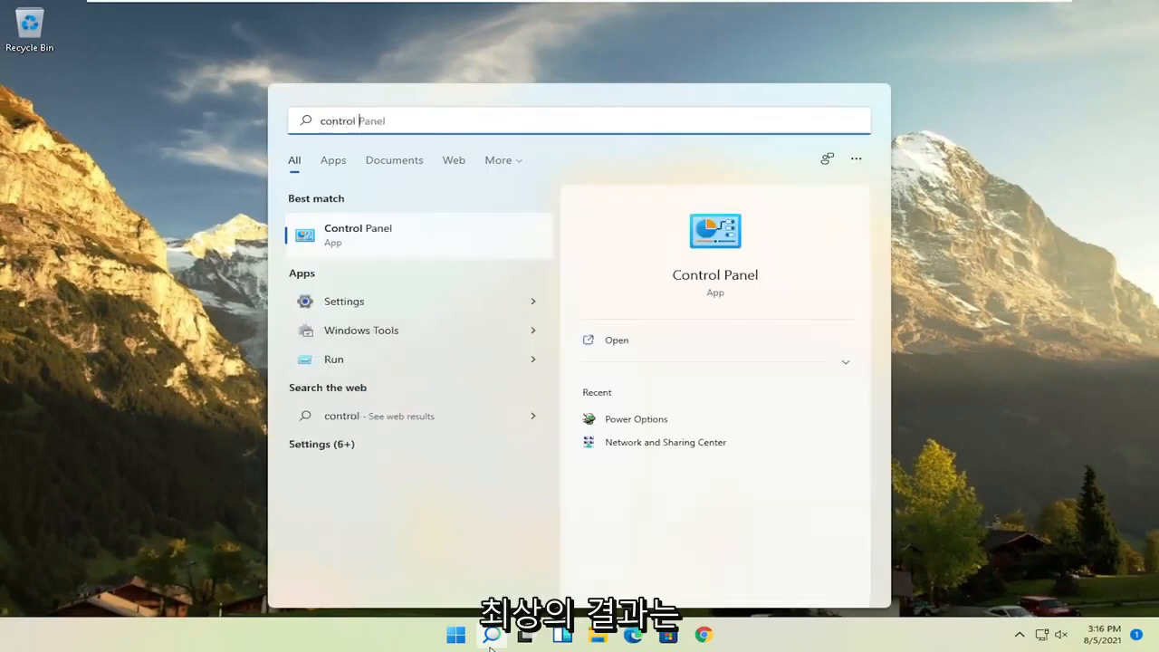
pyautogui.click(369, 244)
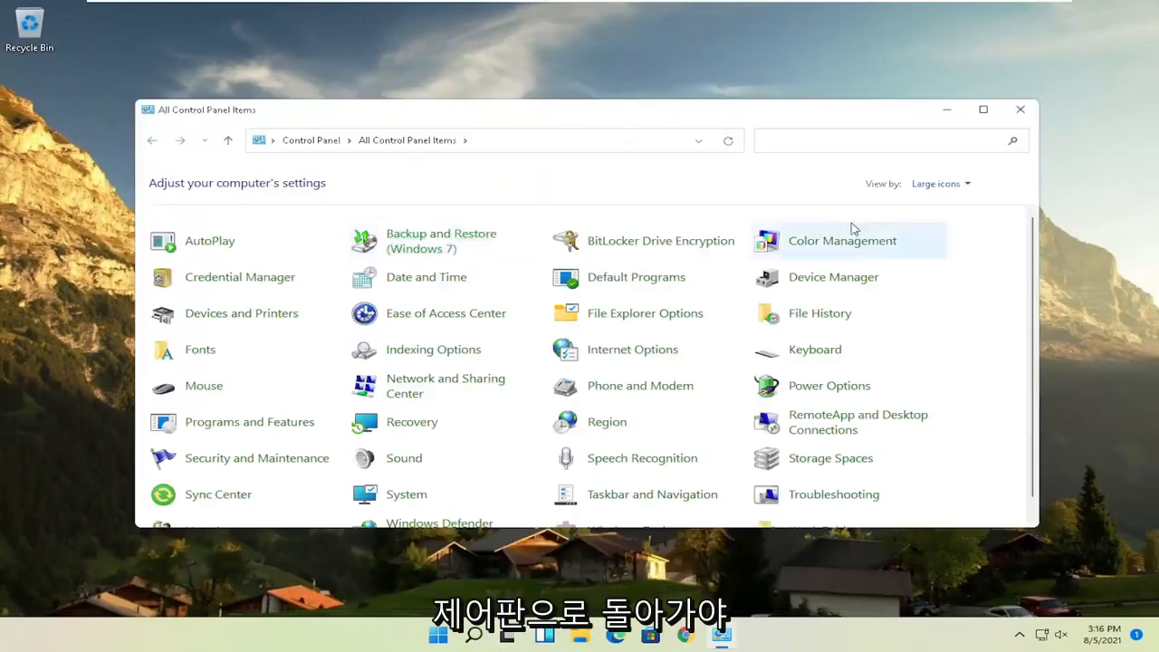
pyautogui.click(941, 184)
pyautogui.click(949, 226)
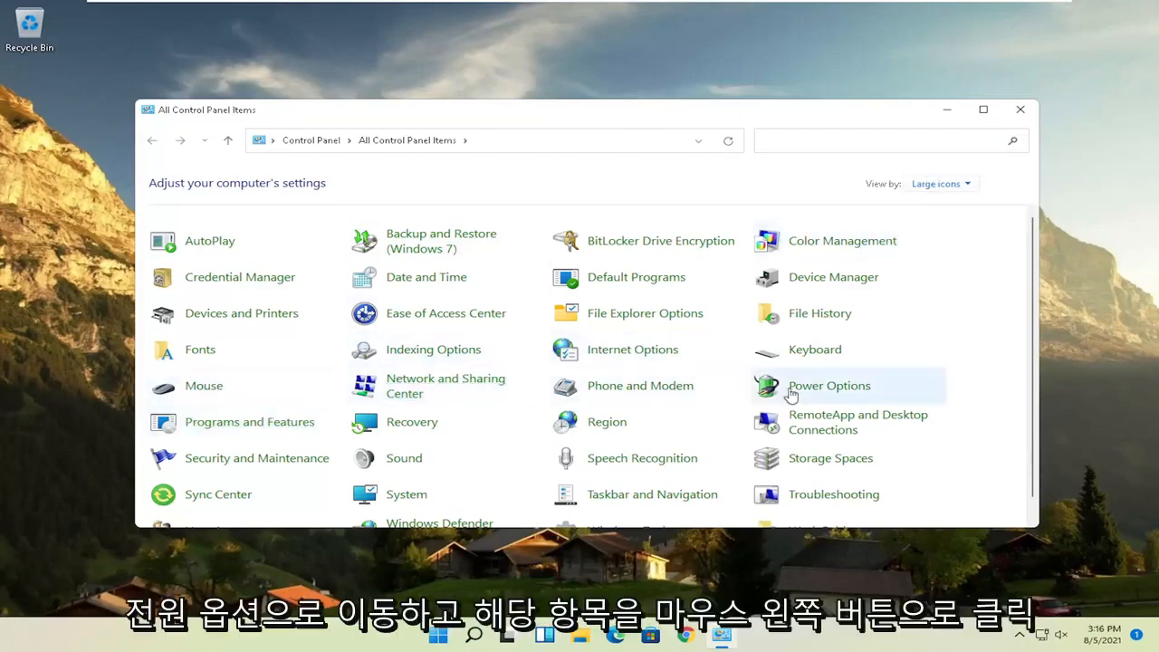
pyautogui.click(831, 392)
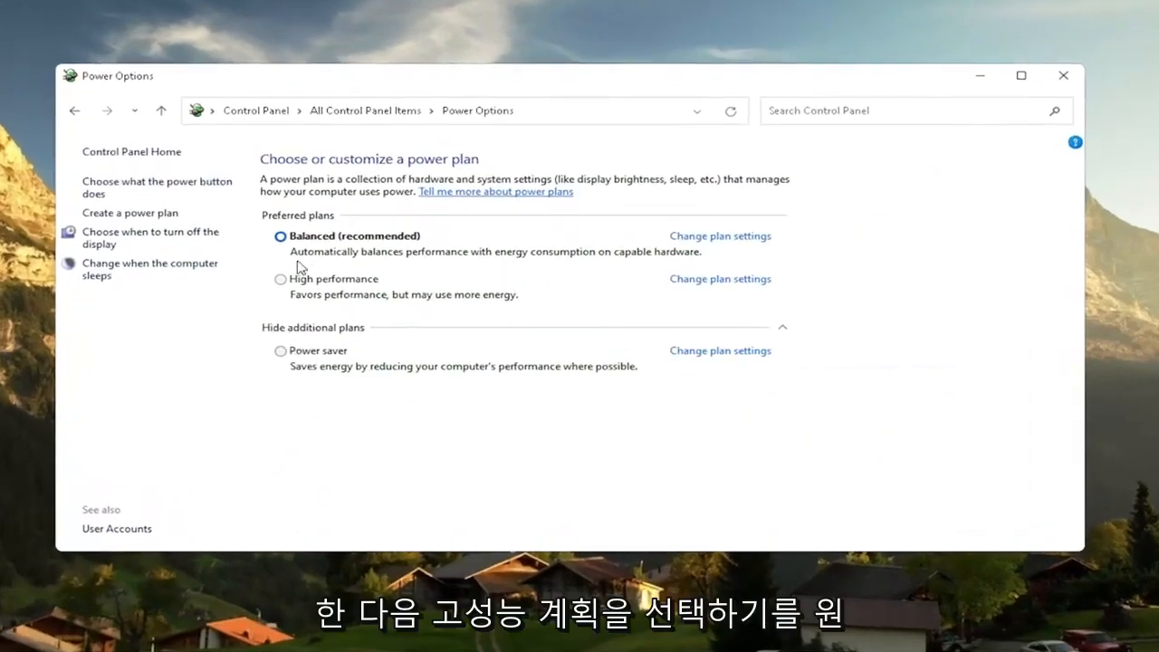
pyautogui.click(360, 324)
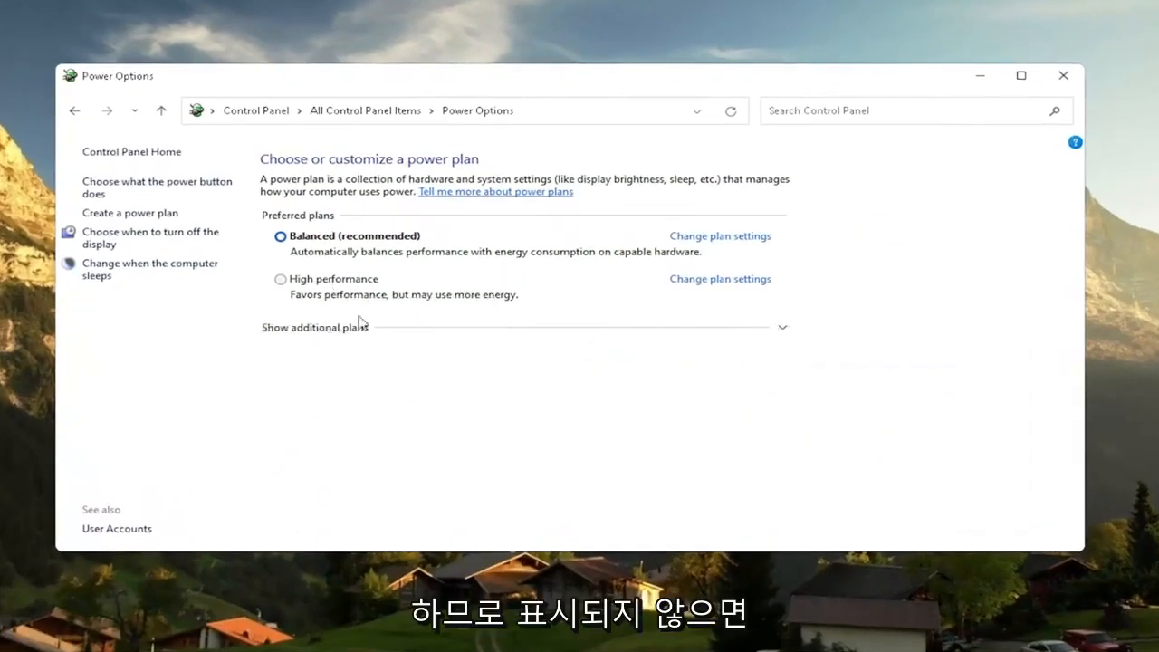
pyautogui.click(319, 333)
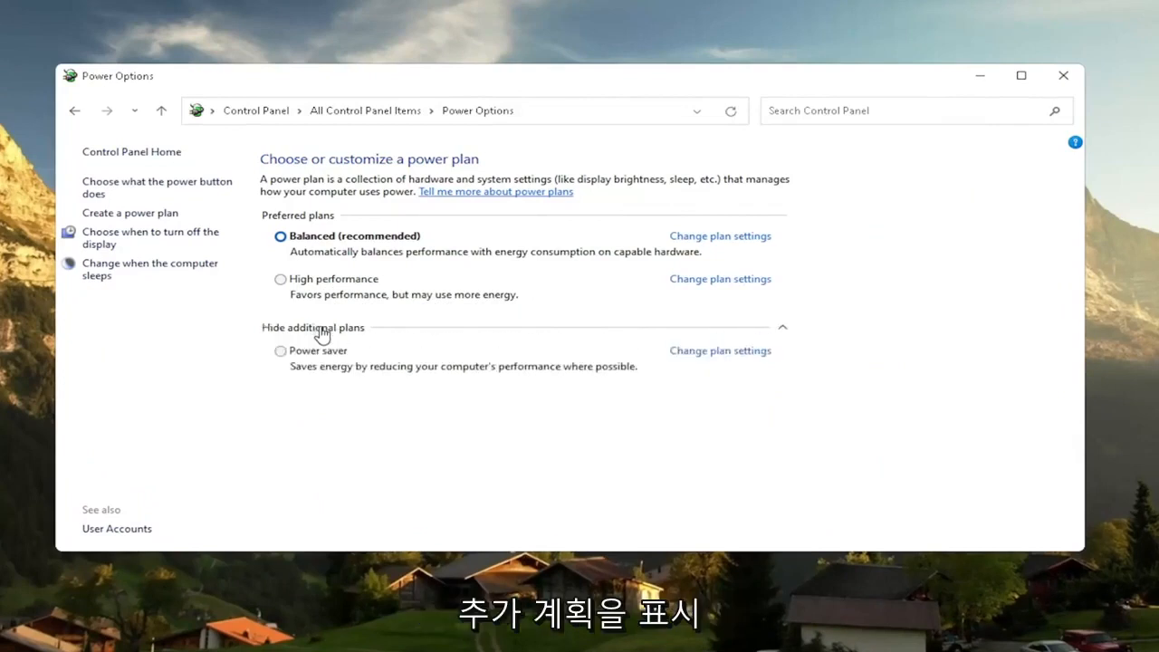
# - Switch the active power plan to High performance and close Power Options
pyautogui.click(280, 282)
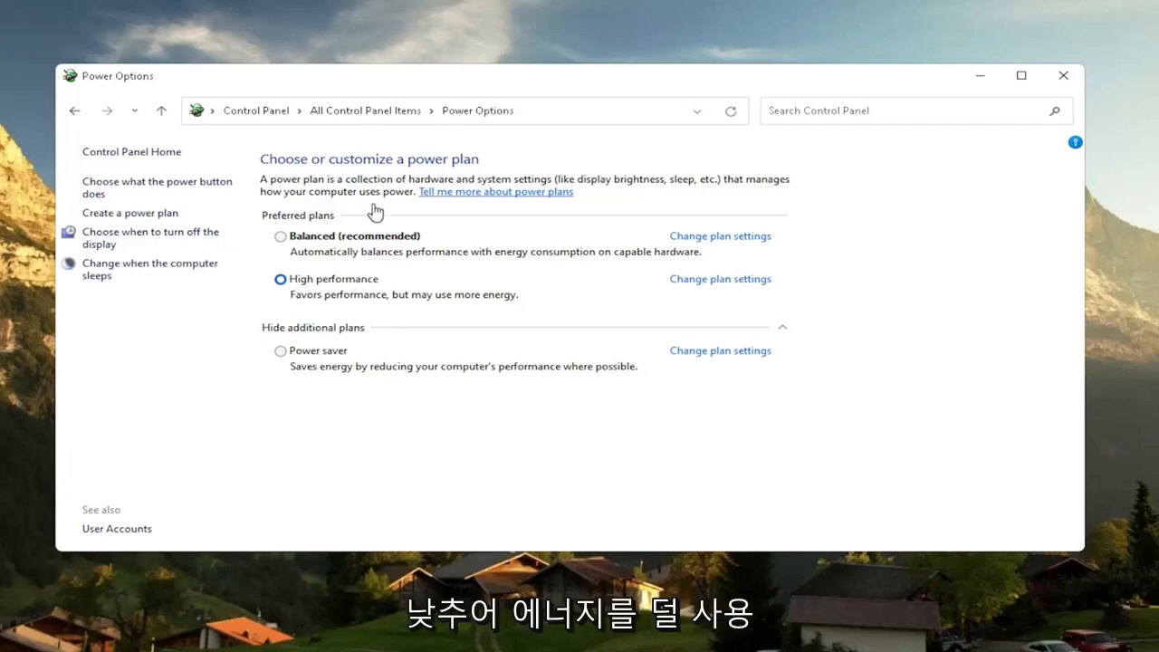
pyautogui.click(1062, 75)
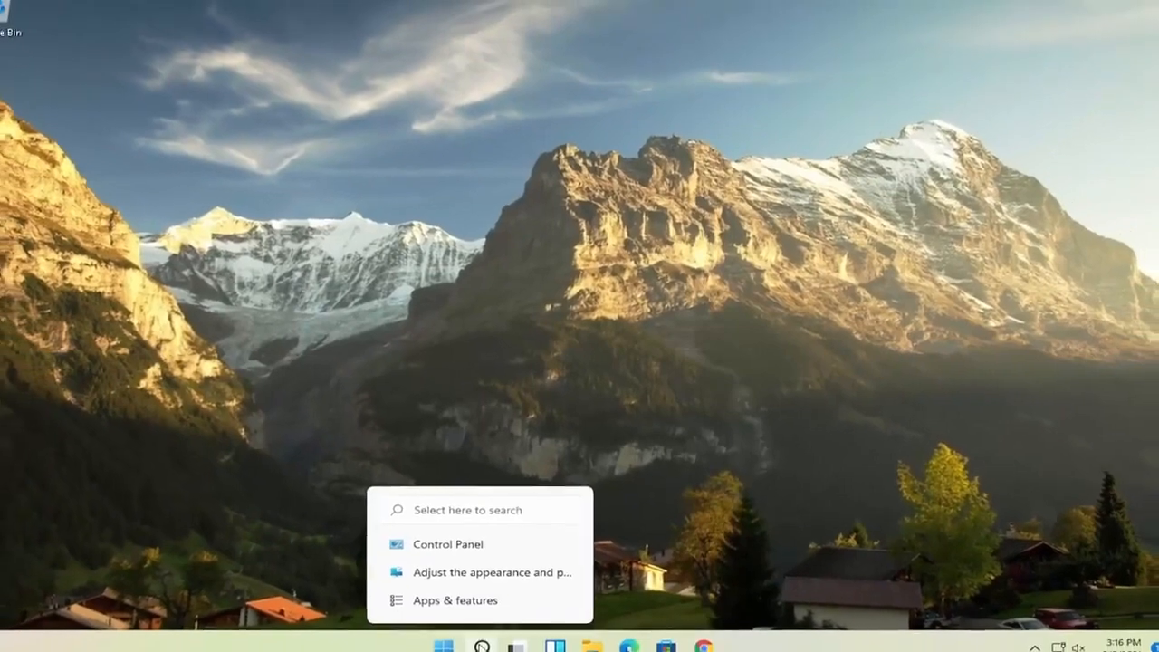
# - Search for "disk clean", open the Disk Cleanup app for drive C:, and move its window toward the middle of the desktop
pyautogui.click(473, 649)
pyautogui.write('disk clean')
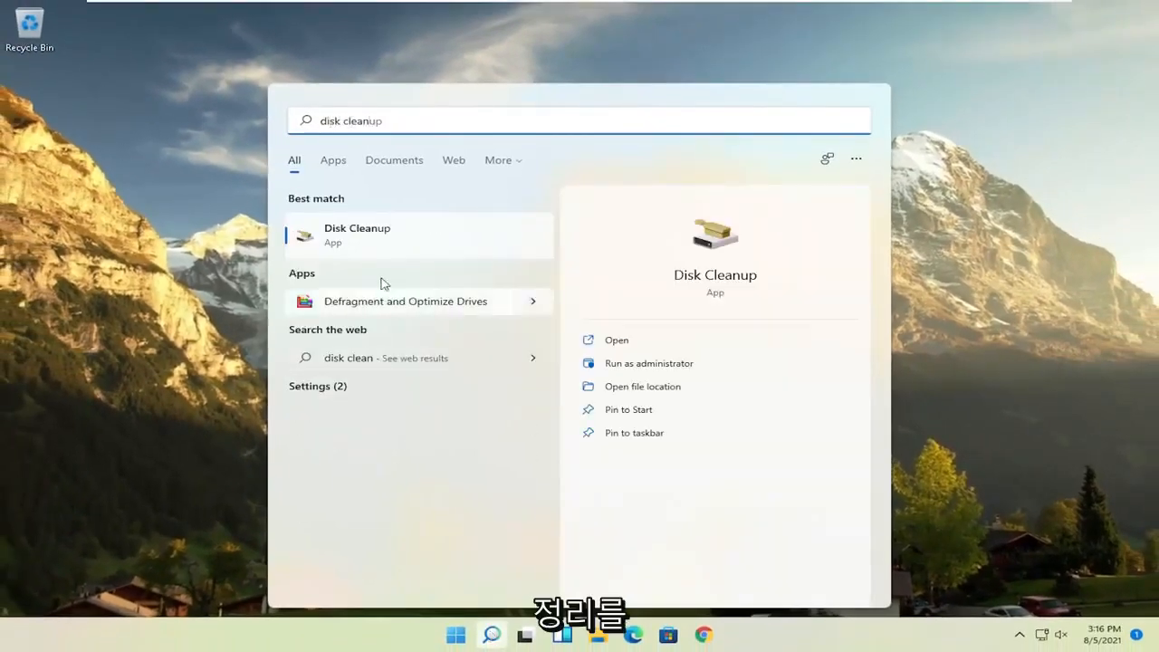
pyautogui.click(353, 230)
pyautogui.moveTo(276, 92); pyautogui.dragTo(525, 118)
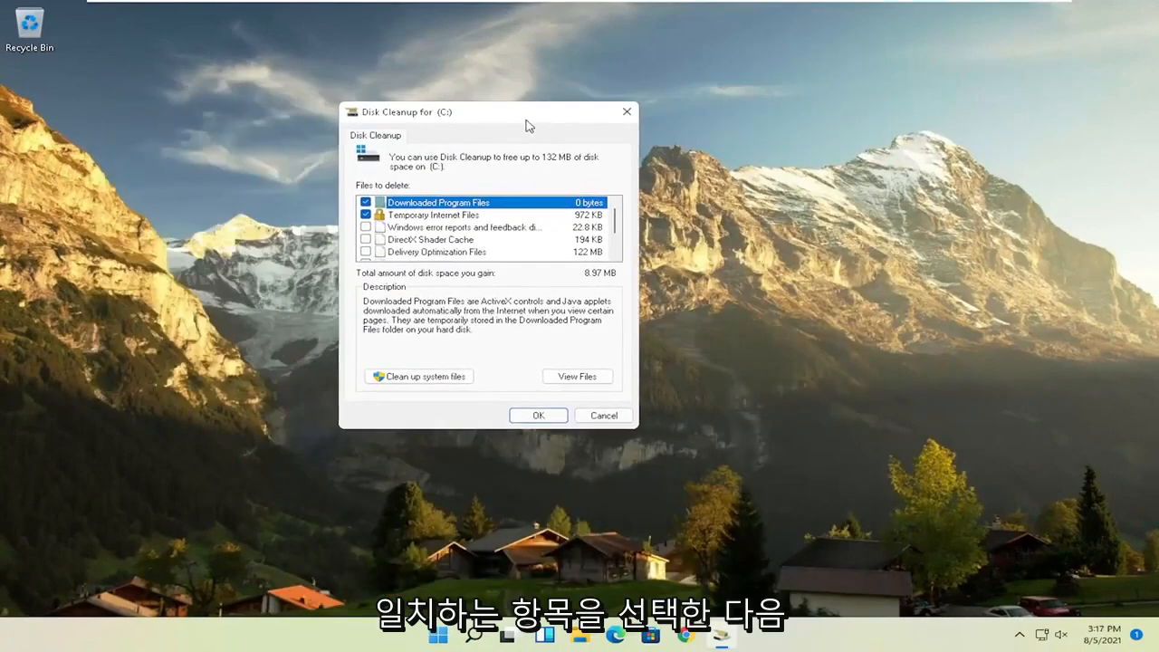
# - Rescan drive C: with system files included, then permanently delete the files preselected in Disk Cleanup
pyautogui.click(415, 376)
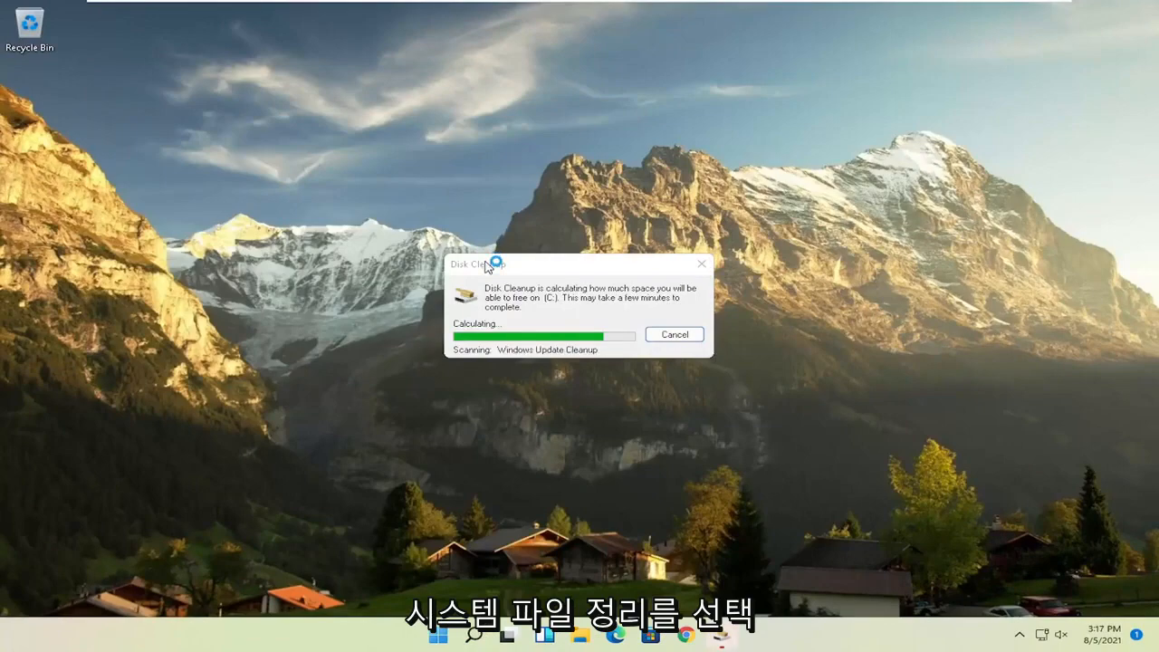
pyautogui.moveTo(287, 107); pyautogui.dragTo(535, 125)
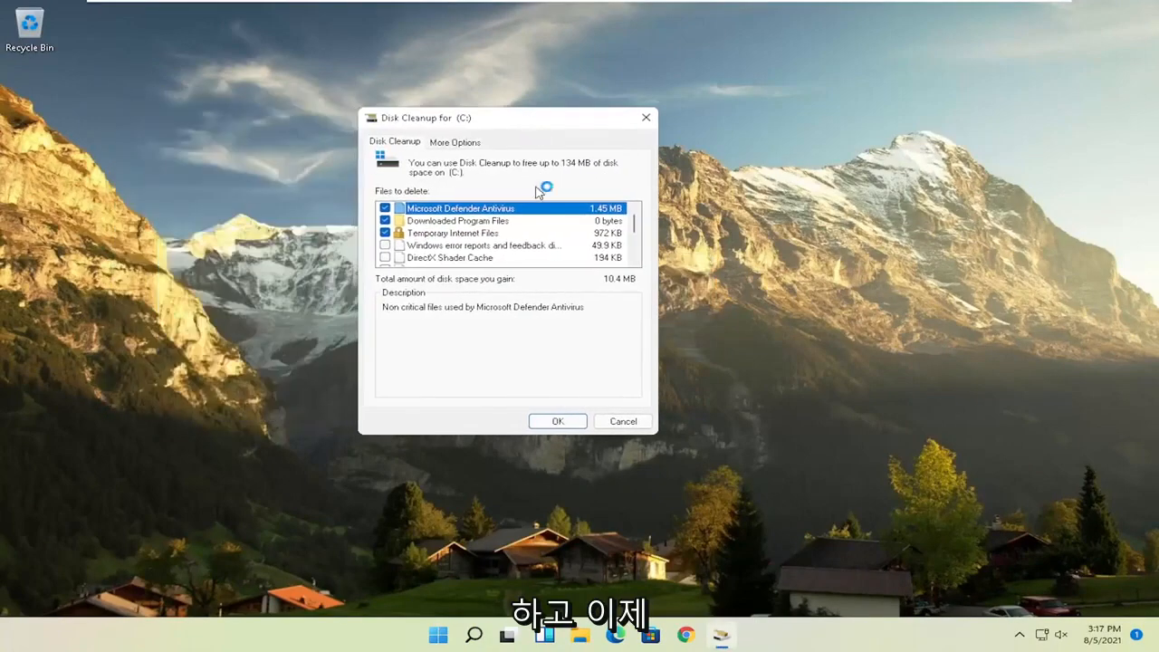
pyautogui.click(561, 420)
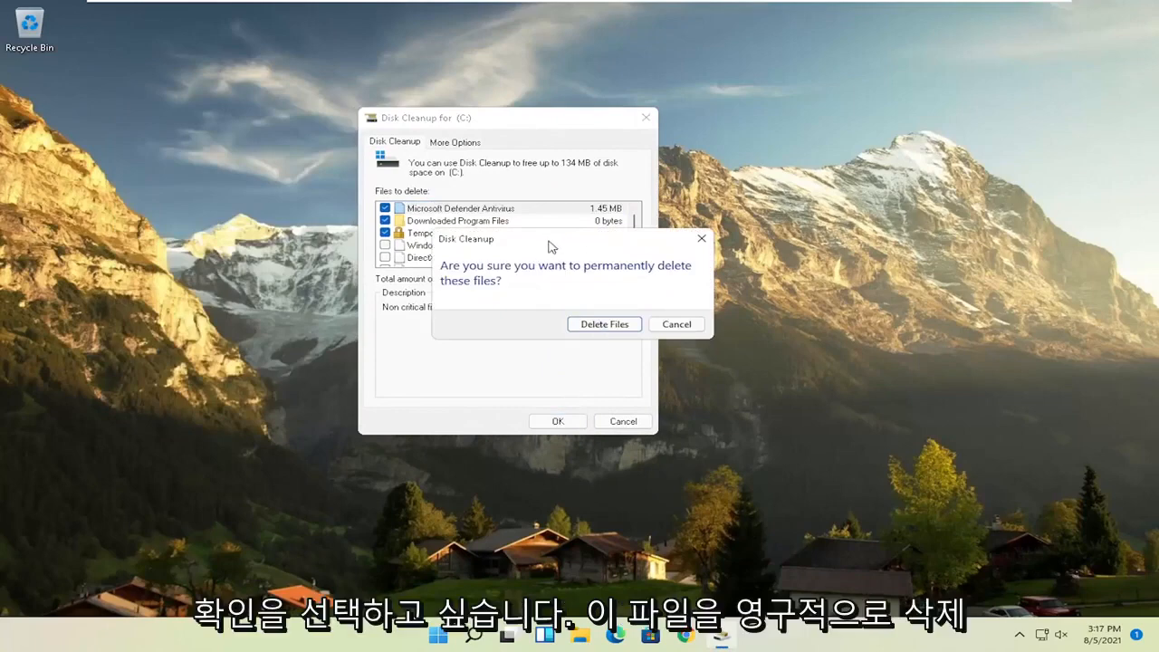
pyautogui.click(605, 324)
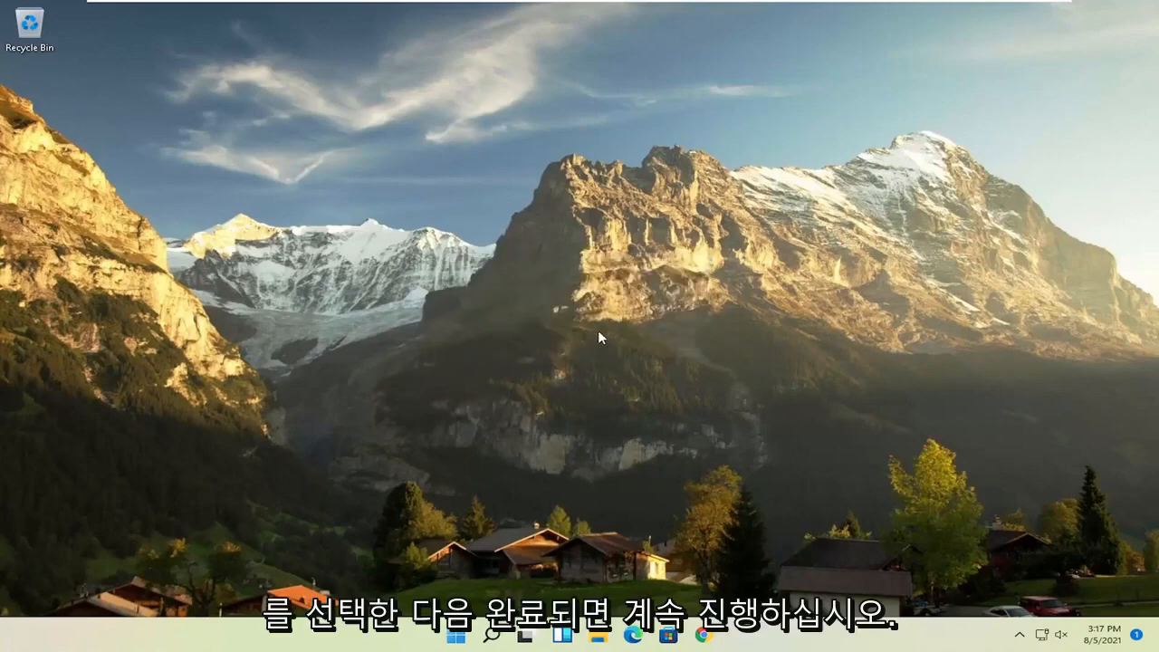
# - Search for "defrag", open Defragment and Optimize Drives, and reposition its window
pyautogui.click(493, 635)
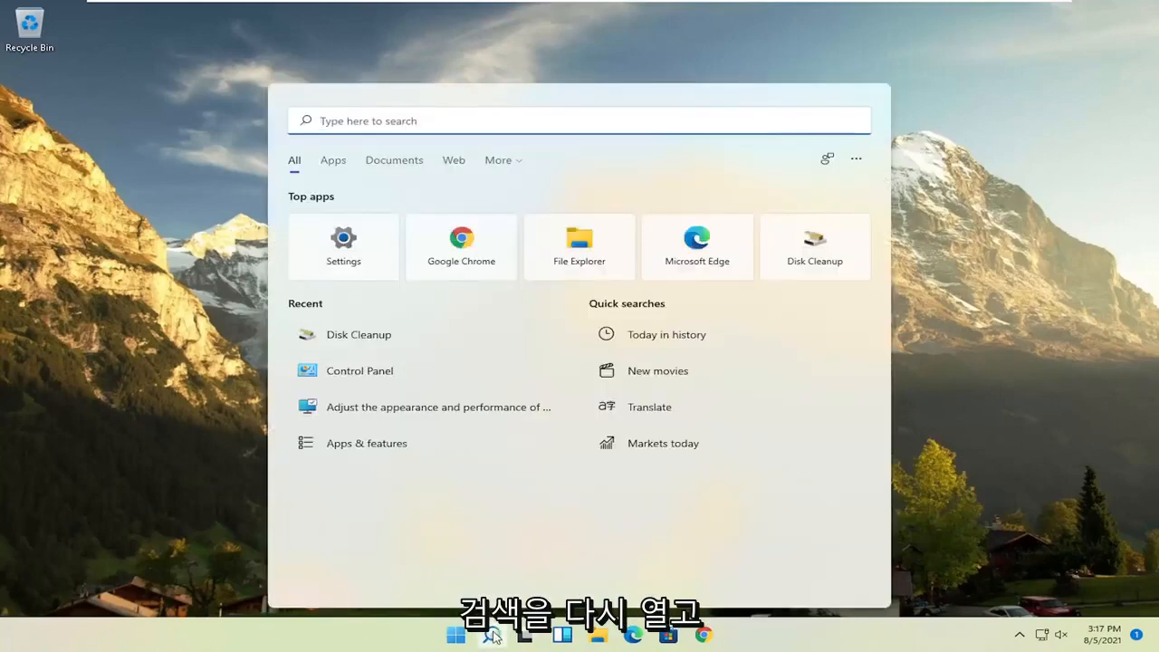
pyautogui.write('defrag')
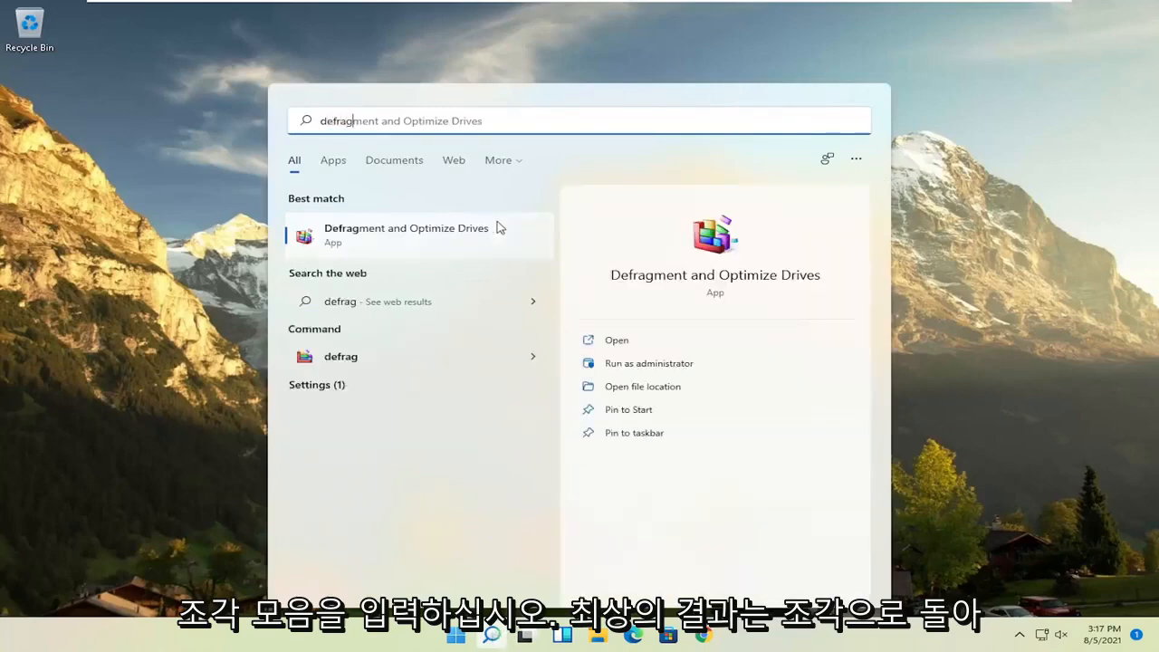
pyautogui.click(420, 240)
pyautogui.moveTo(480, 155); pyautogui.dragTo(461, 122)
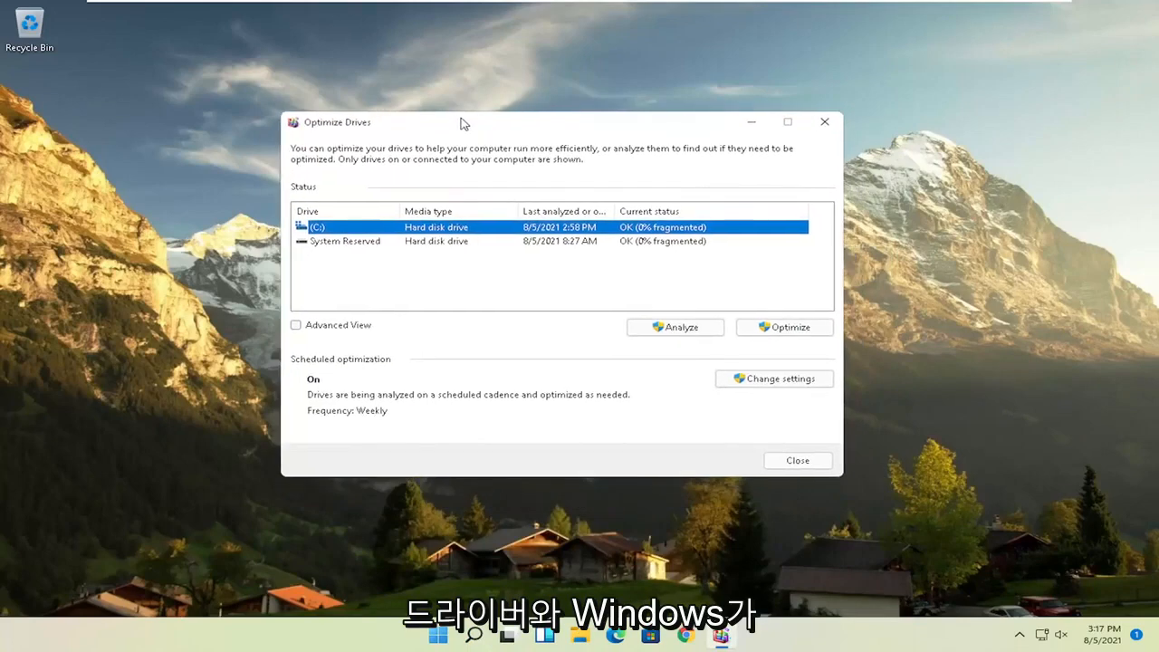
# - Optimize the C: drive and close the Optimize Drives window
pyautogui.click(326, 242)
pyautogui.click(326, 228)
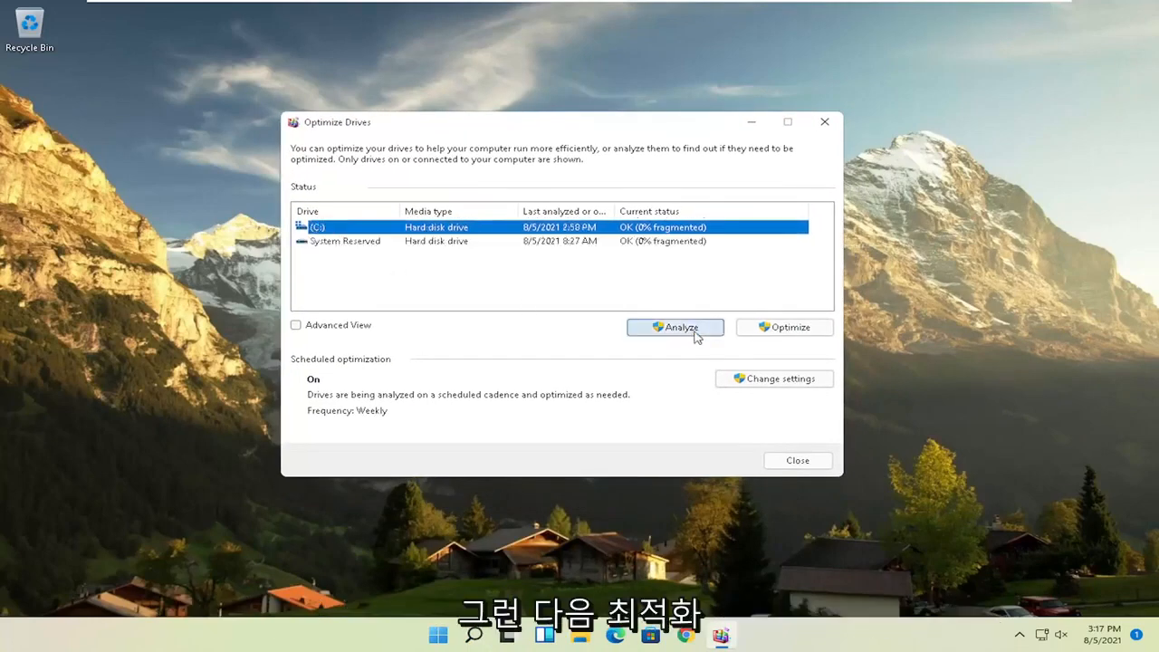
pyautogui.click(771, 332)
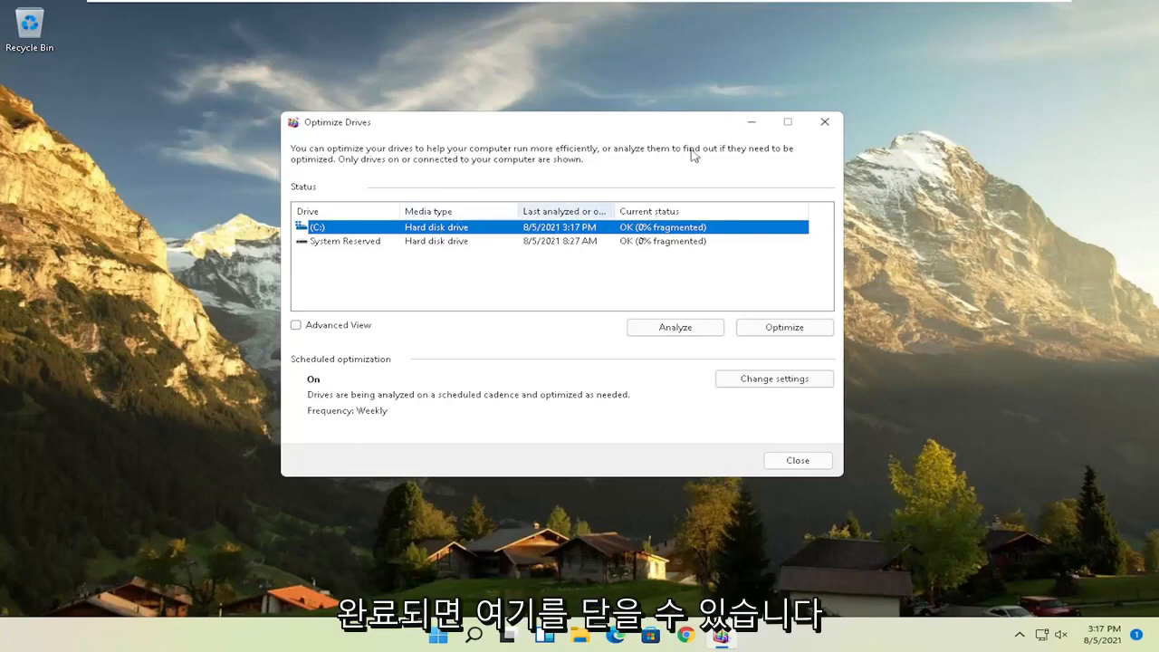
pyautogui.click(824, 121)
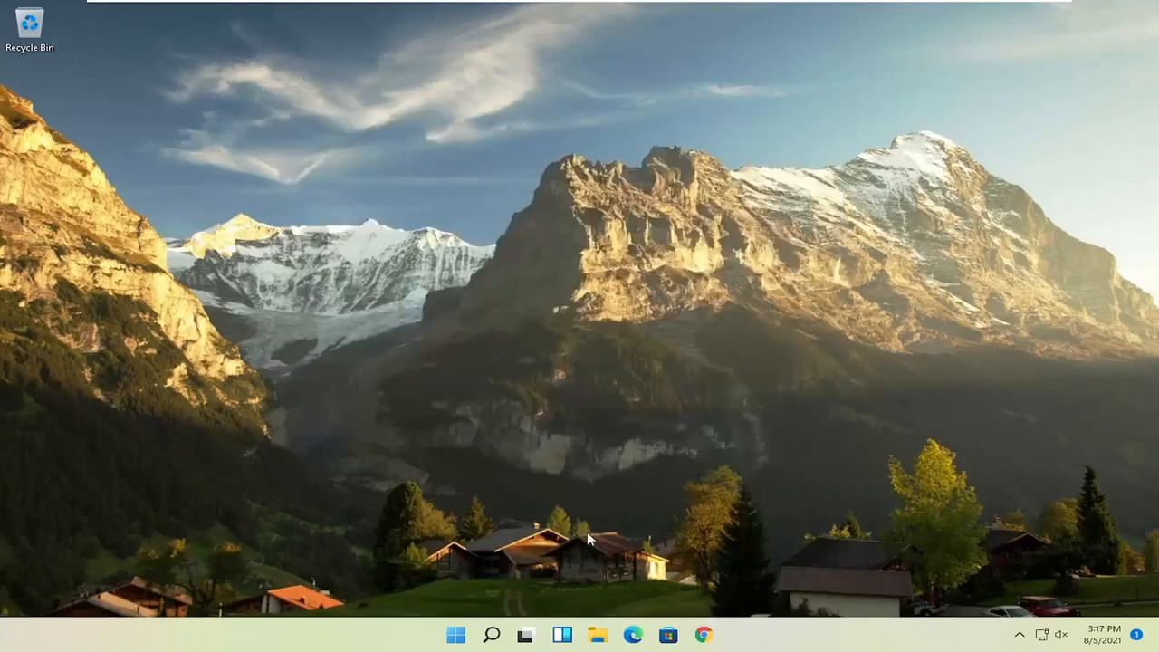
# - Search for "cmd", run Command Prompt as administrator, and allow it to make changes to the device
pyautogui.click(492, 633)
pyautogui.write('cmd')
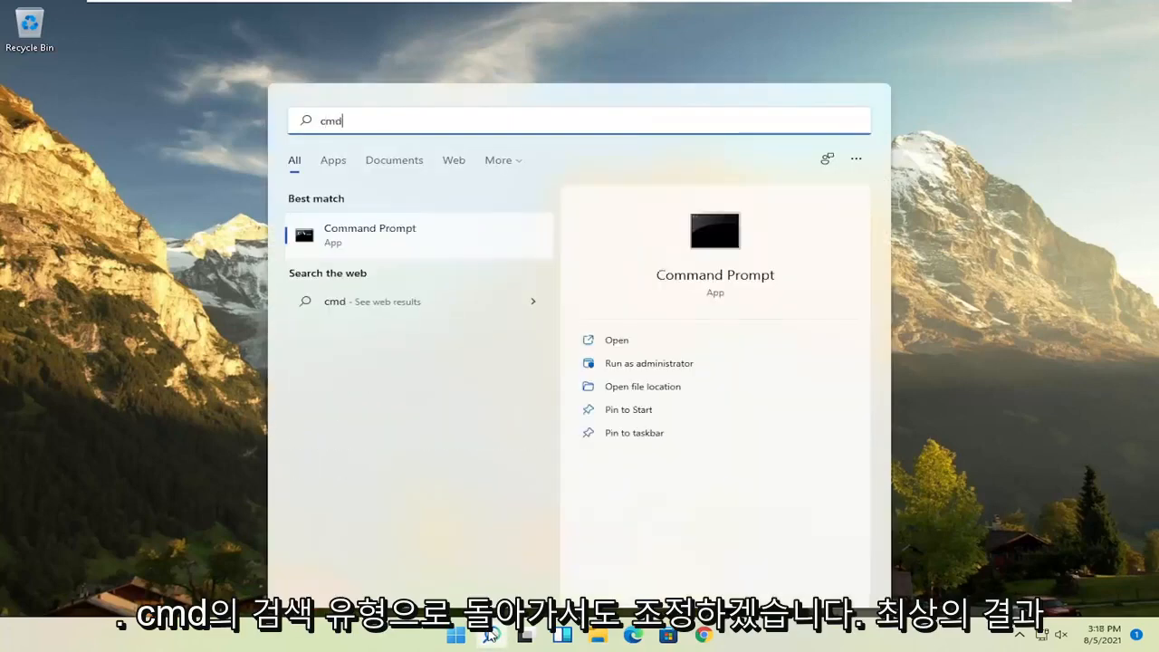
pyautogui.rightClick(365, 235)
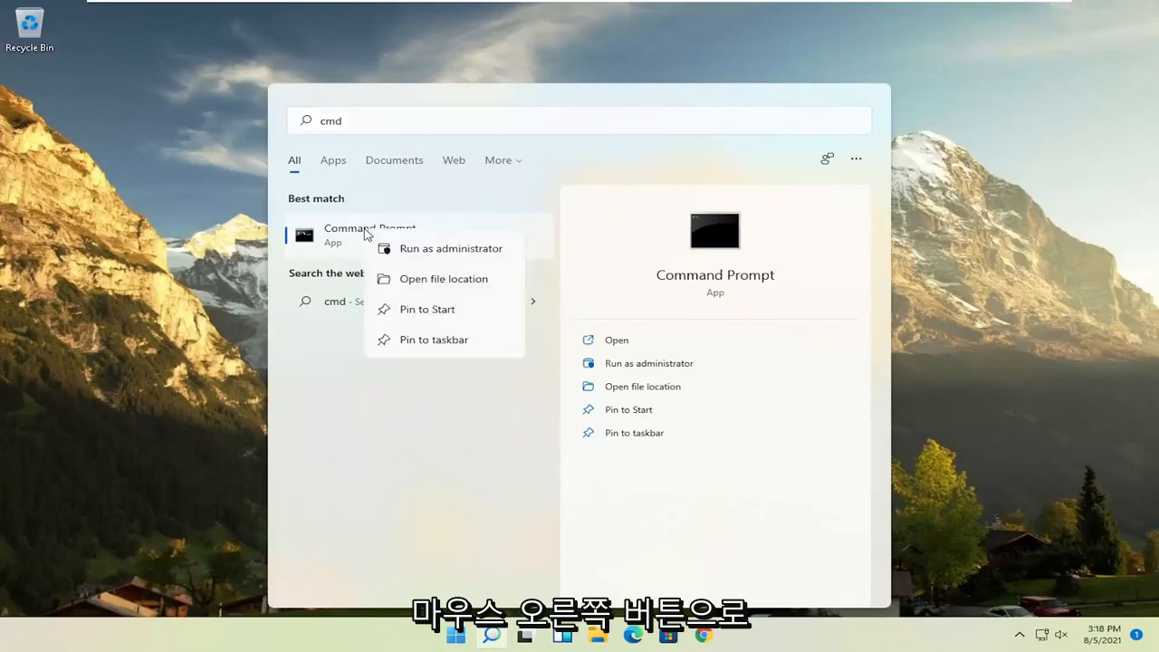
pyautogui.click(433, 251)
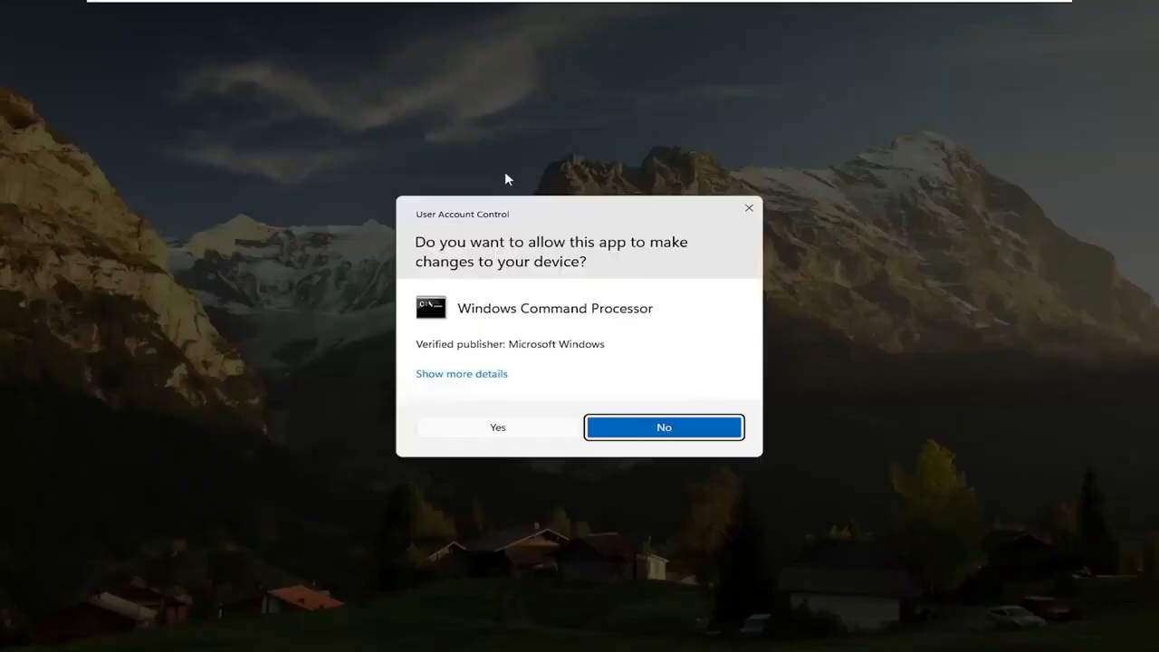
pyautogui.click(501, 425)
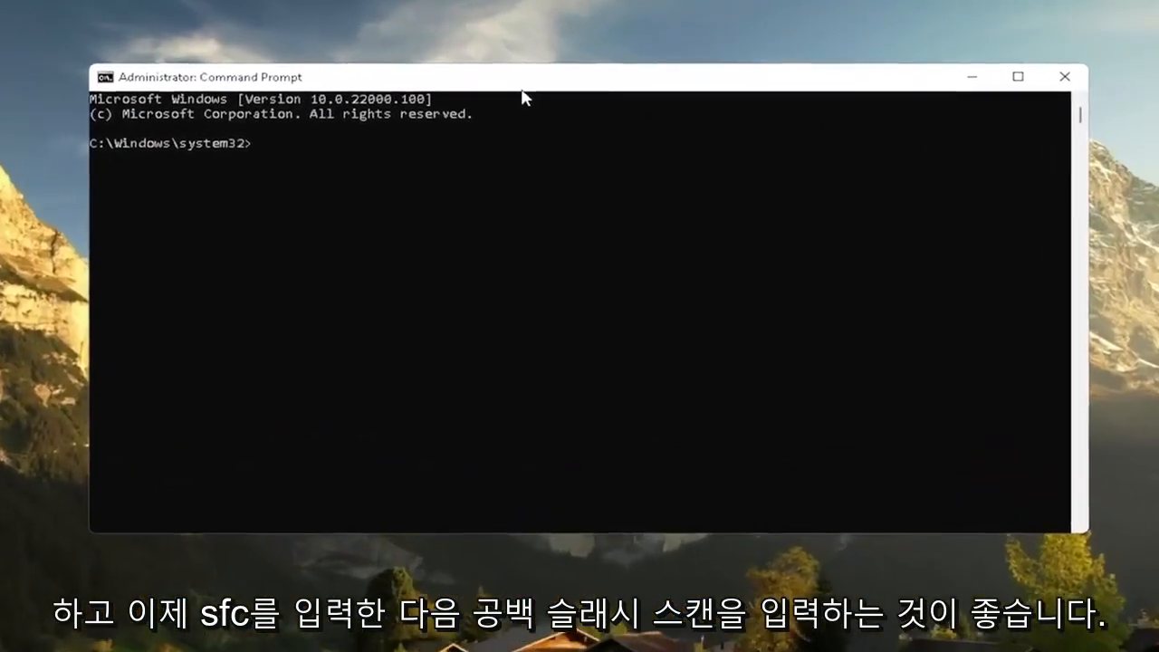
# - Run the system file check with the command sfc /scannow and close the Command Prompt once the scan is complete
pyautogui.write('sfc')
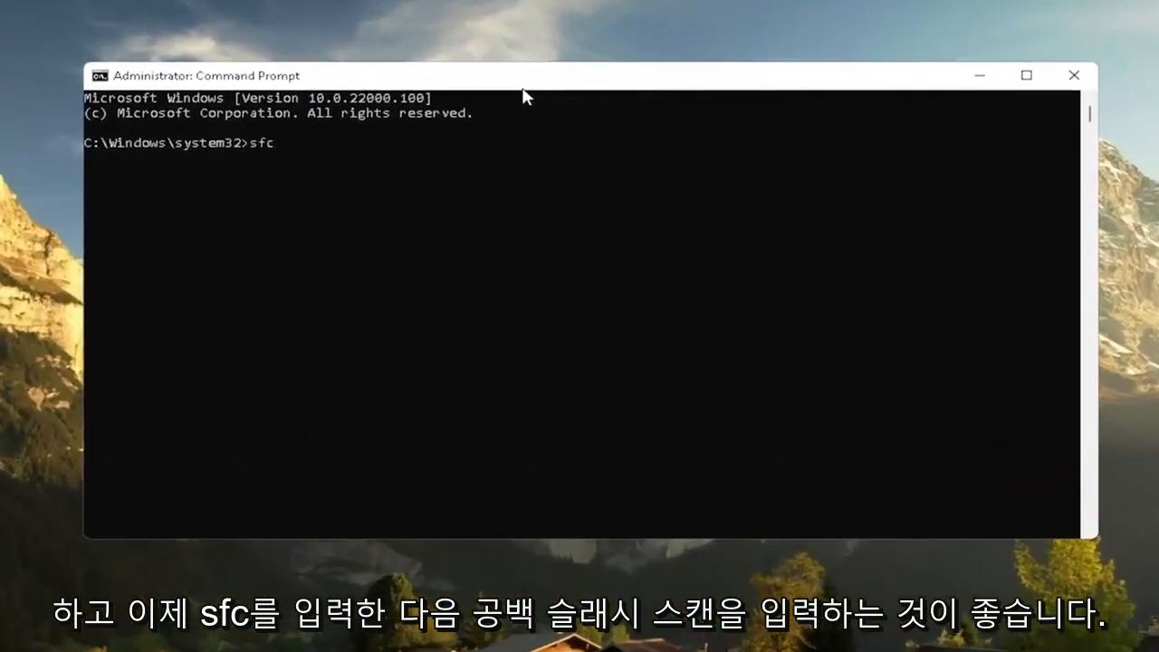
pyautogui.write(' /')
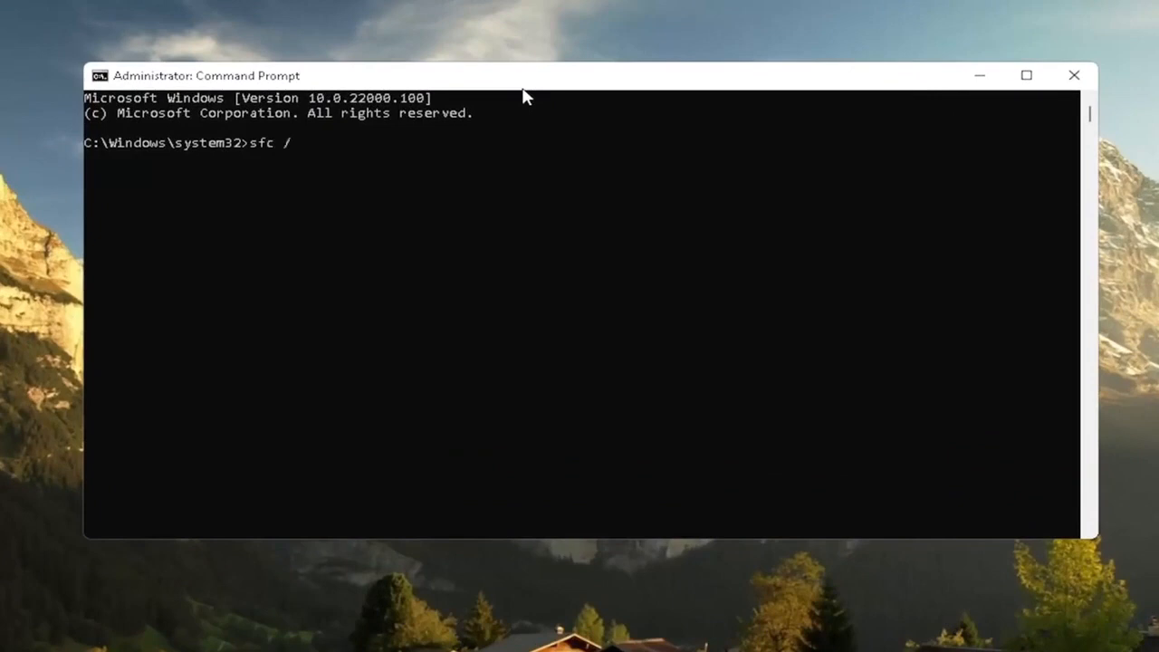
pyautogui.write('scannow')
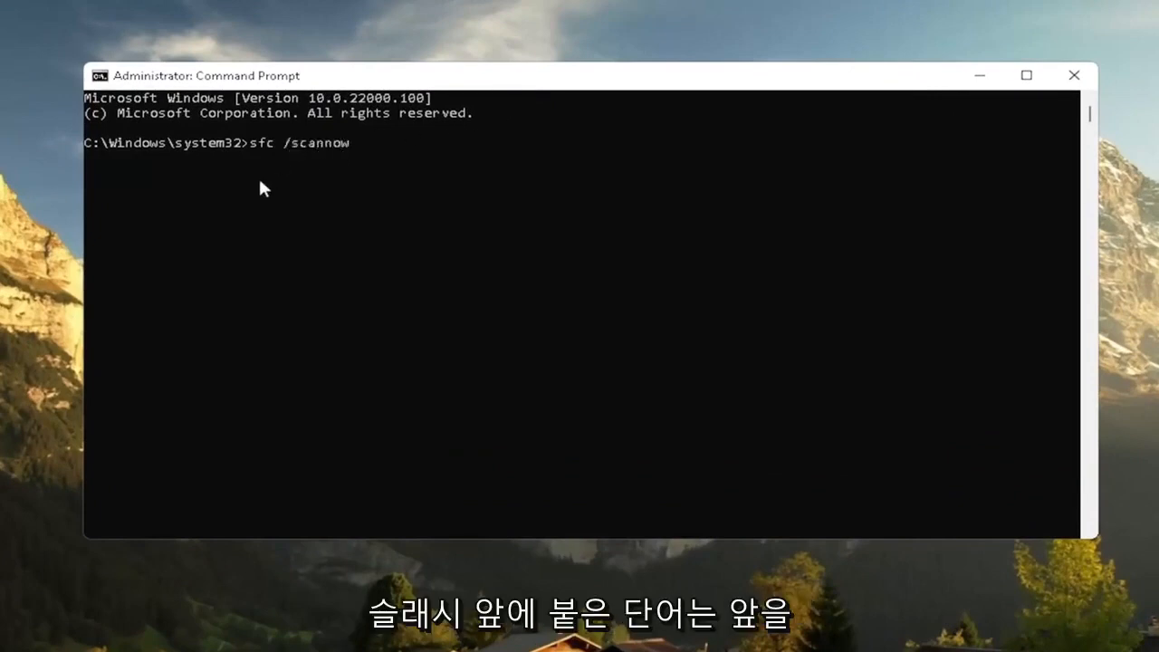
pyautogui.press('Return')
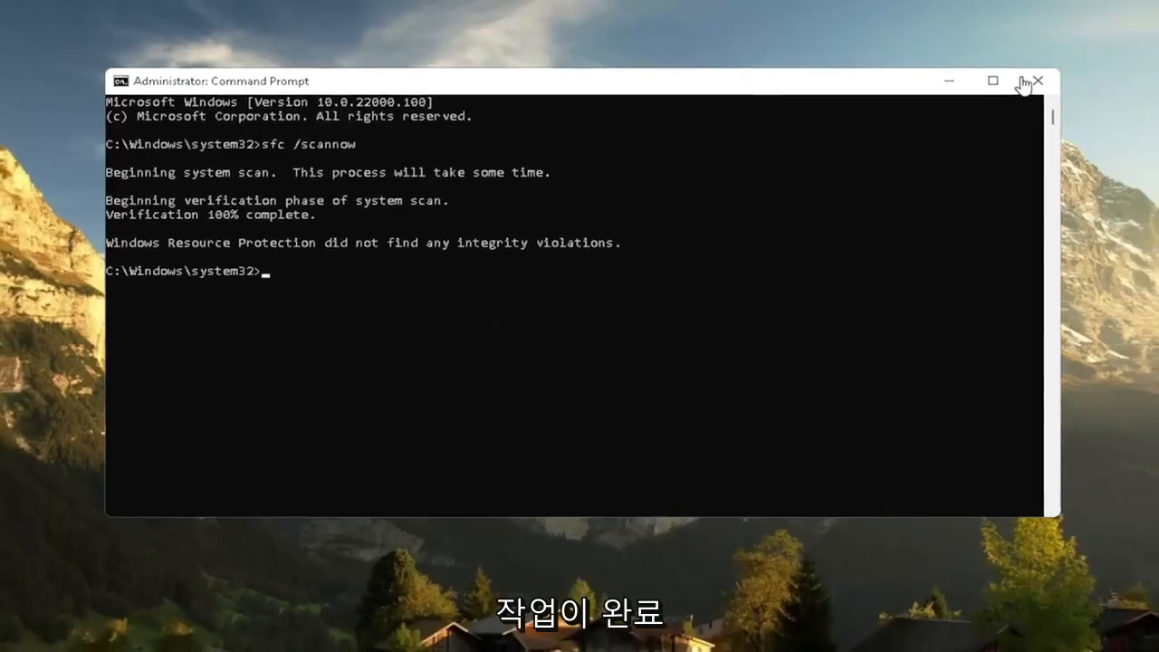
pyautogui.click(1024, 82)
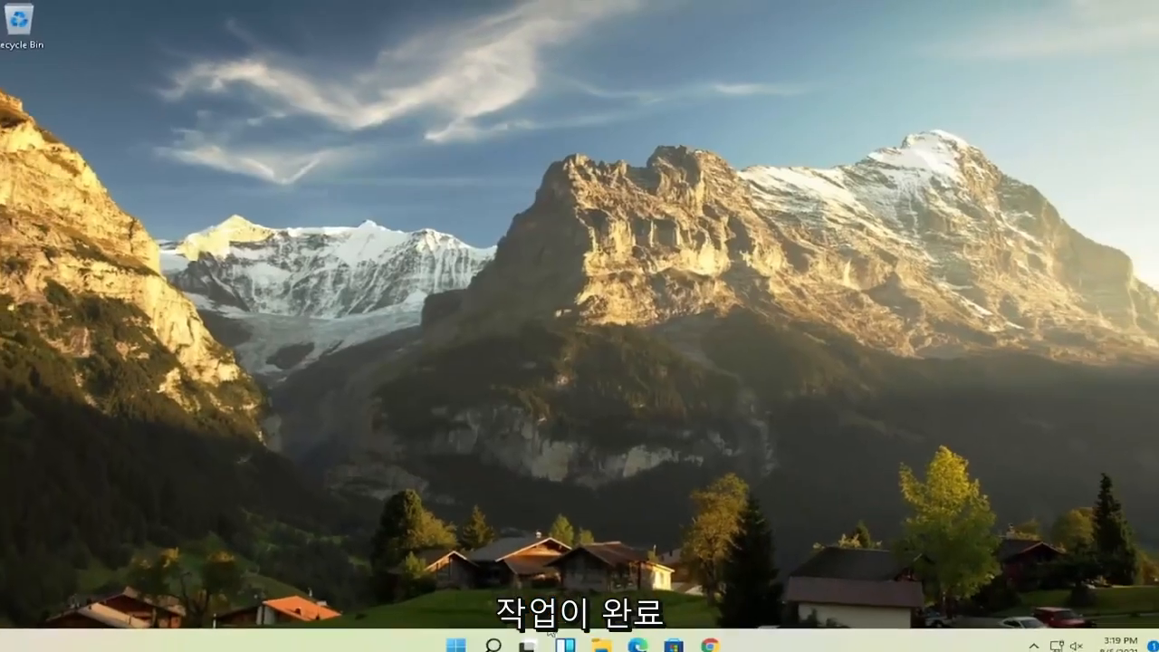
# - Restart the computer
pyautogui.rightClick(456, 634)
pyautogui.moveTo(482, 590)
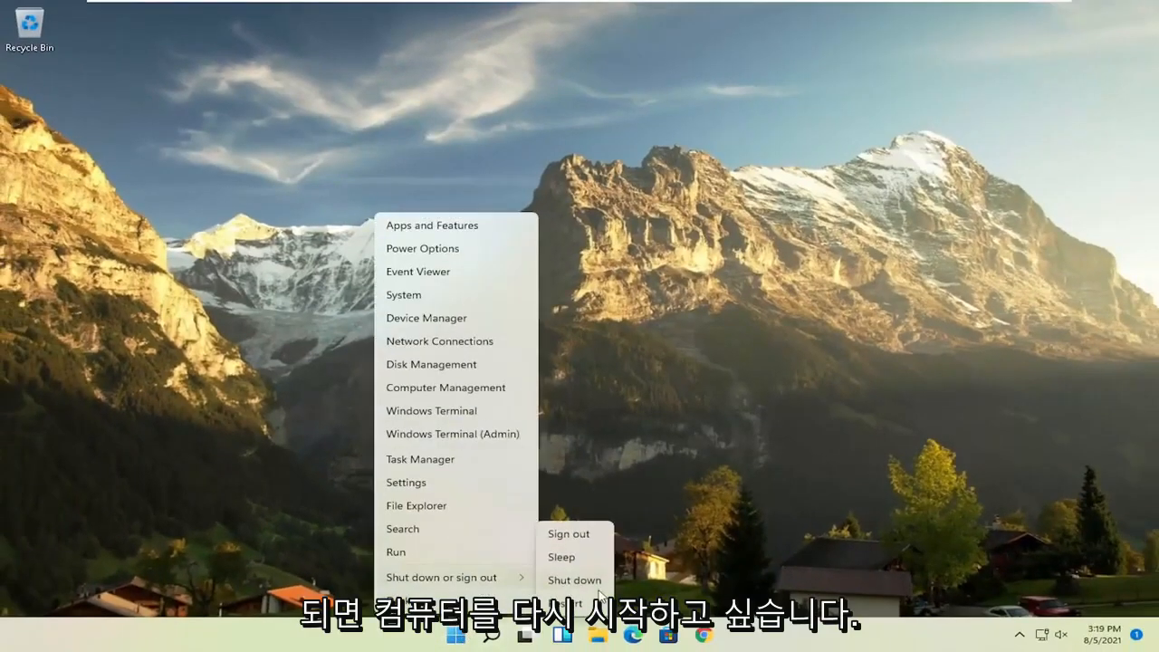
pyautogui.click(593, 599)
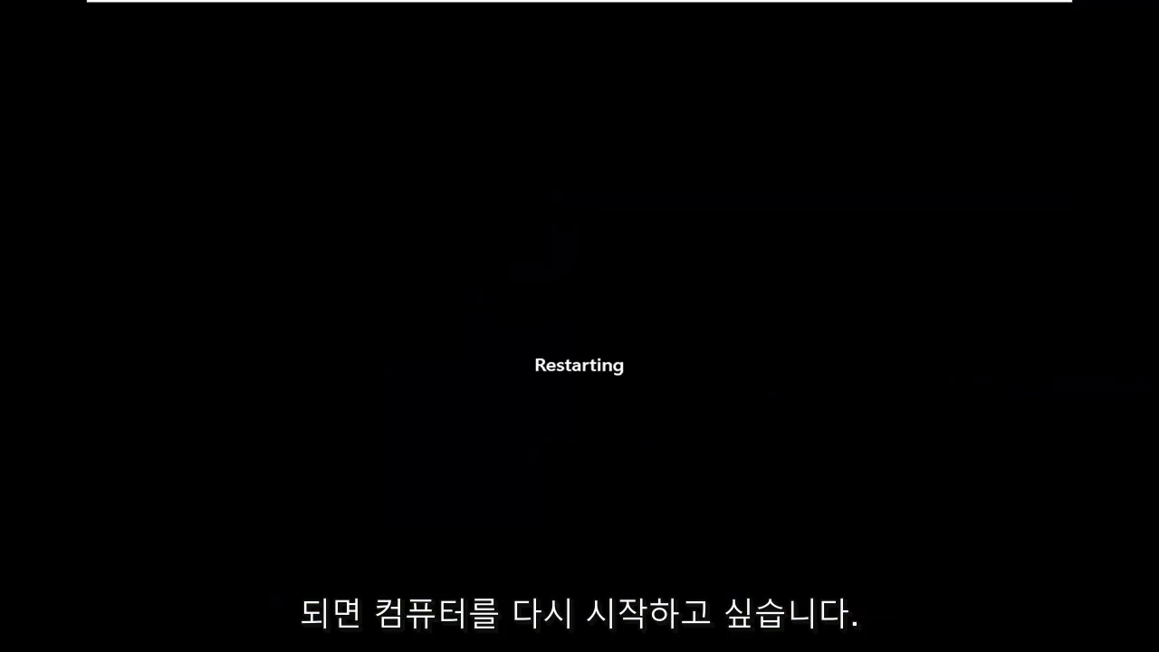